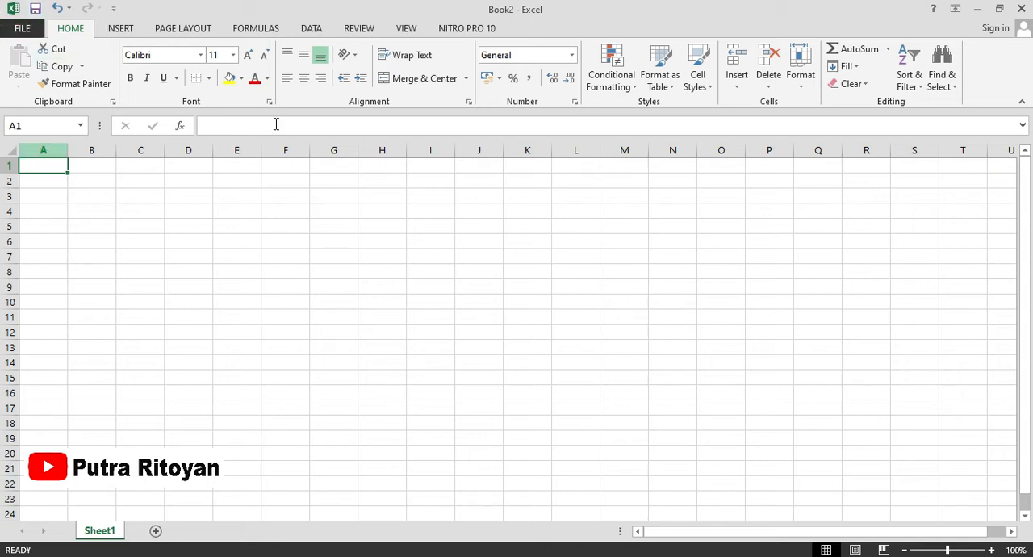
Examine the Name Box list and the empty formula bar entry of cell A6.
left_click(82, 128)
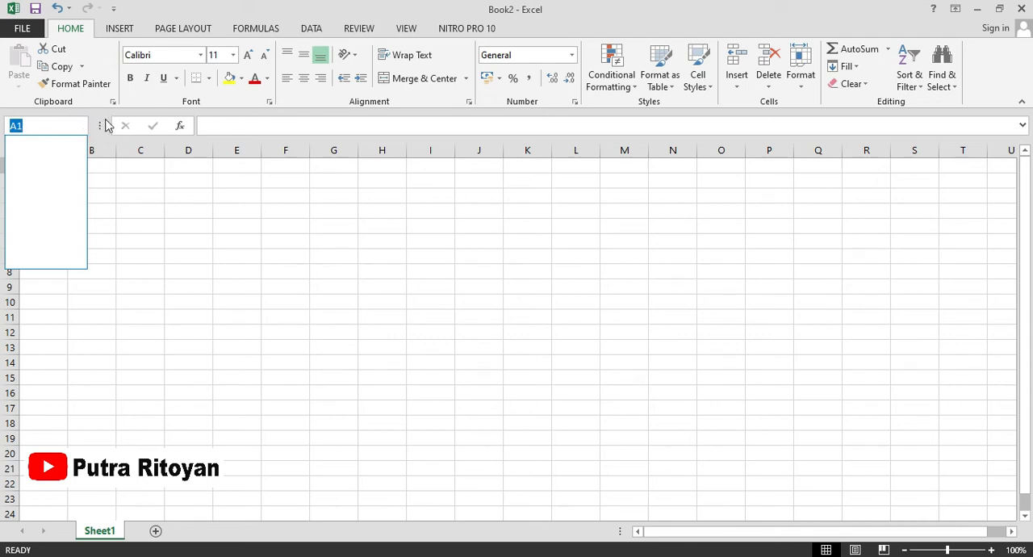
left_click(135, 250)
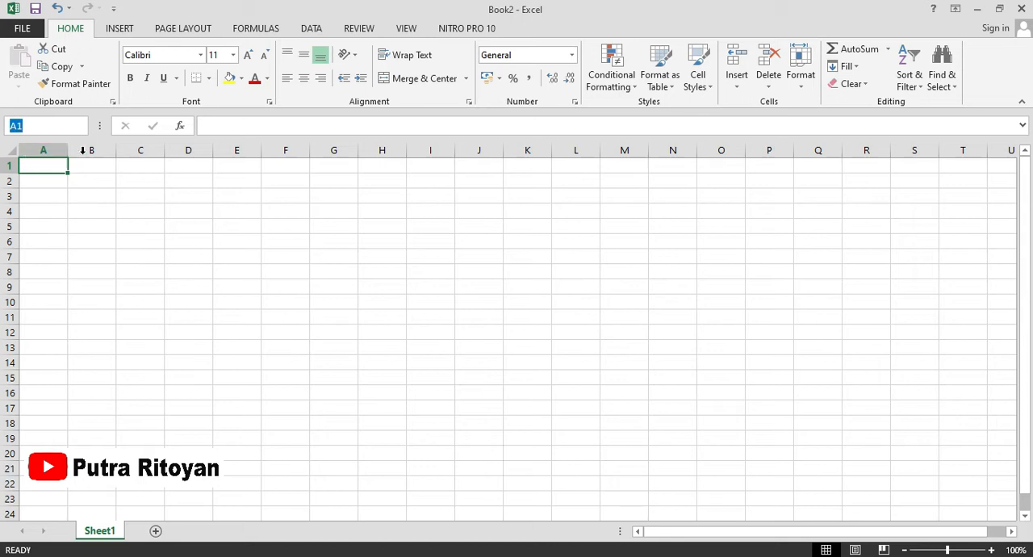
left_click(48, 240)
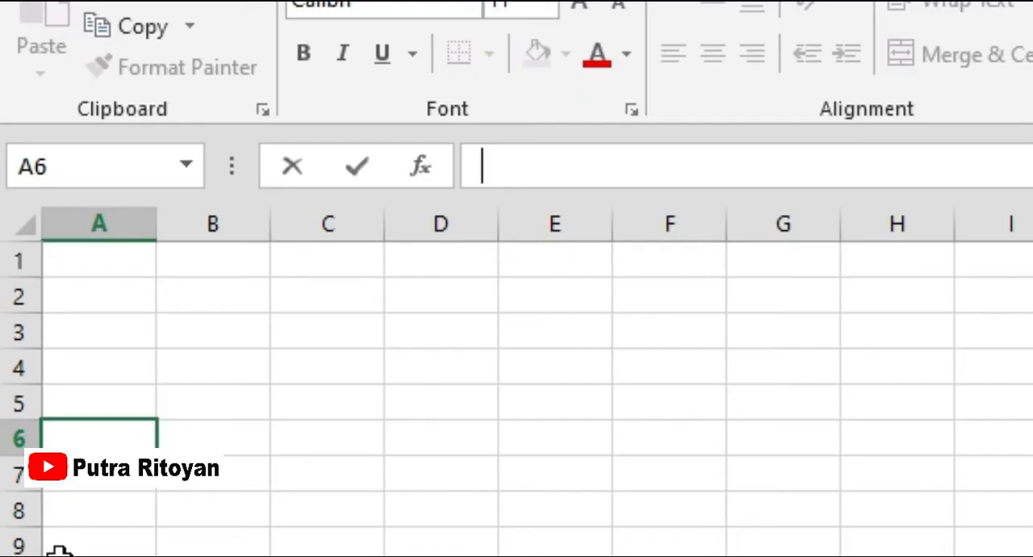
left_click(159, 168)
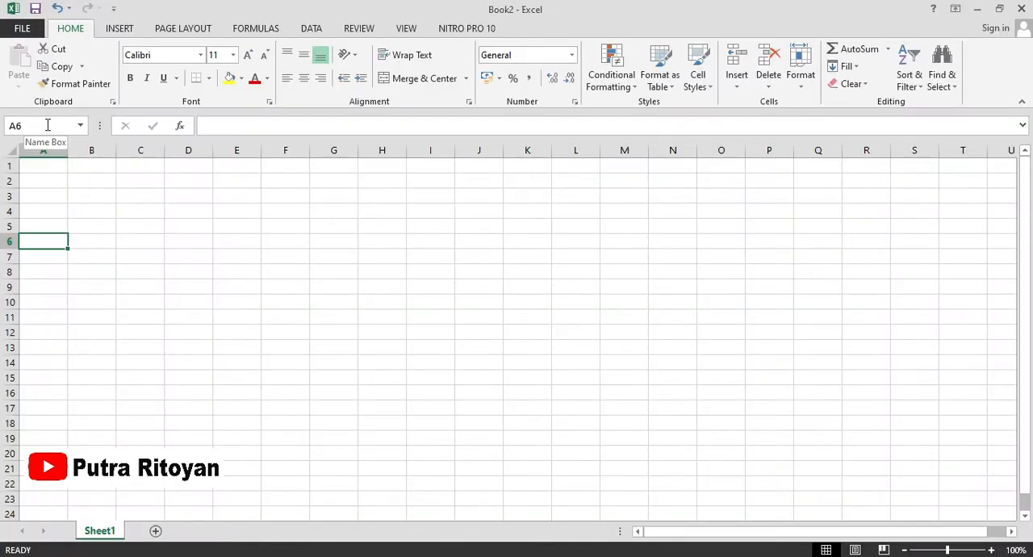
left_click(225, 124)
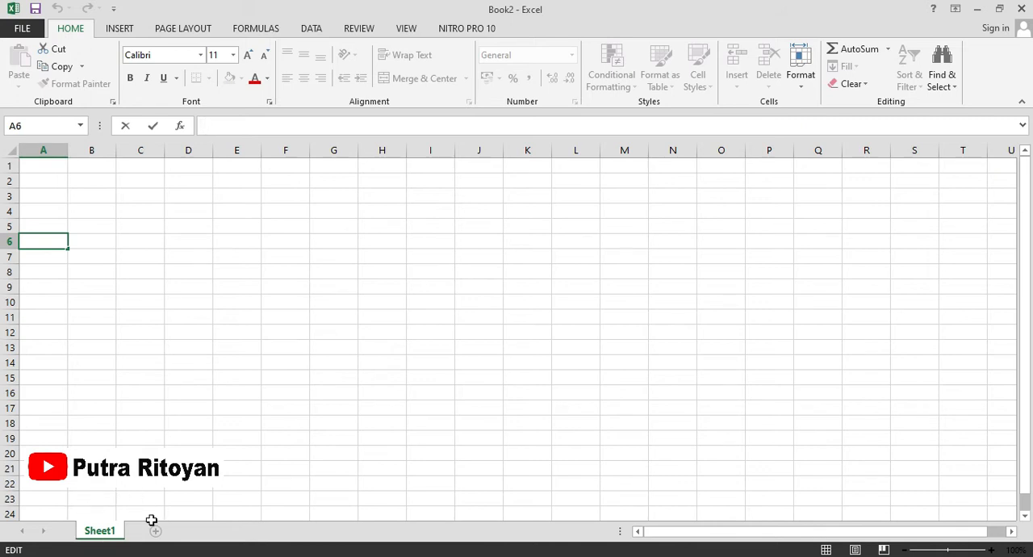
left_click(133, 484)
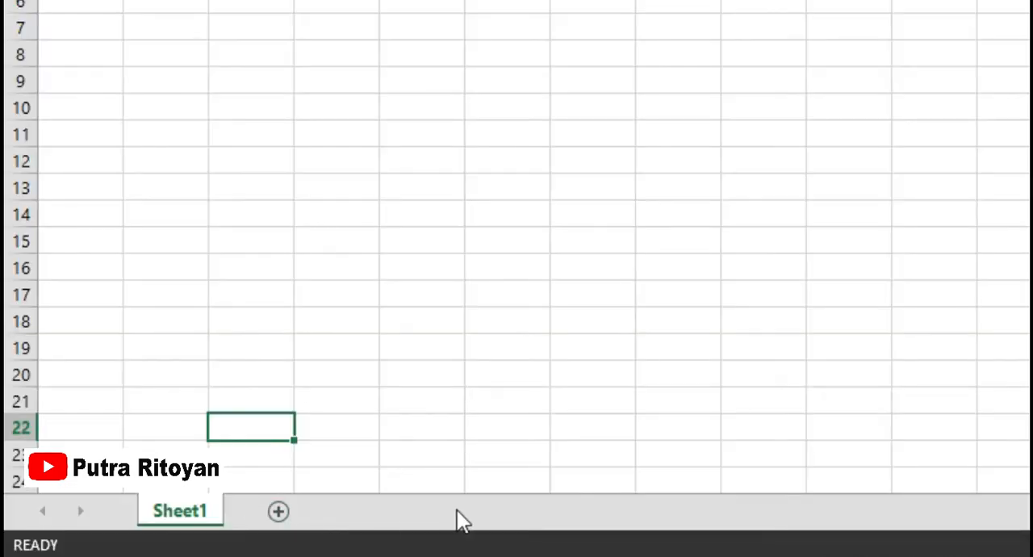
Add three new worksheets after Sheet1 and switch the sheet to Page Break Preview.
left_click(278, 512)
left_click(364, 514)
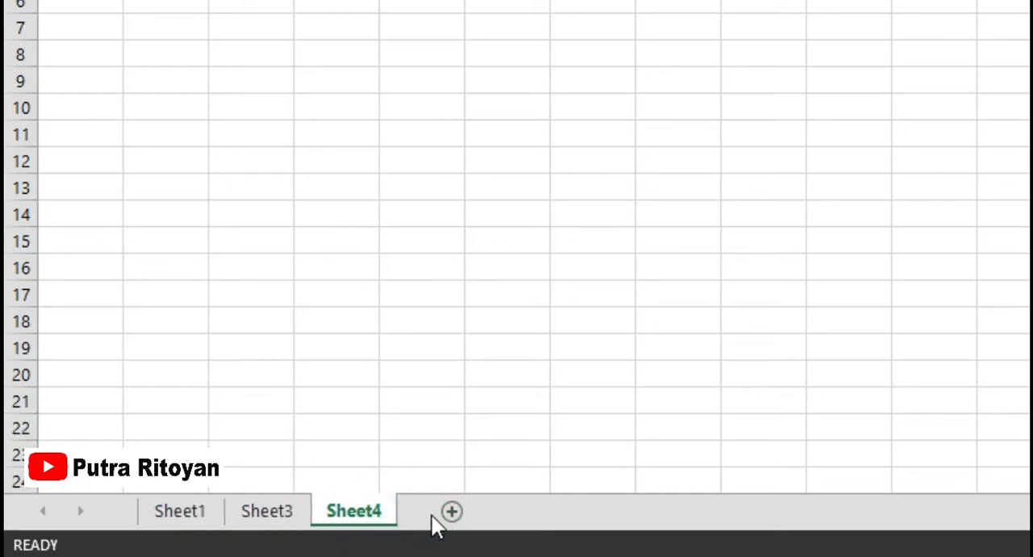
left_click(448, 514)
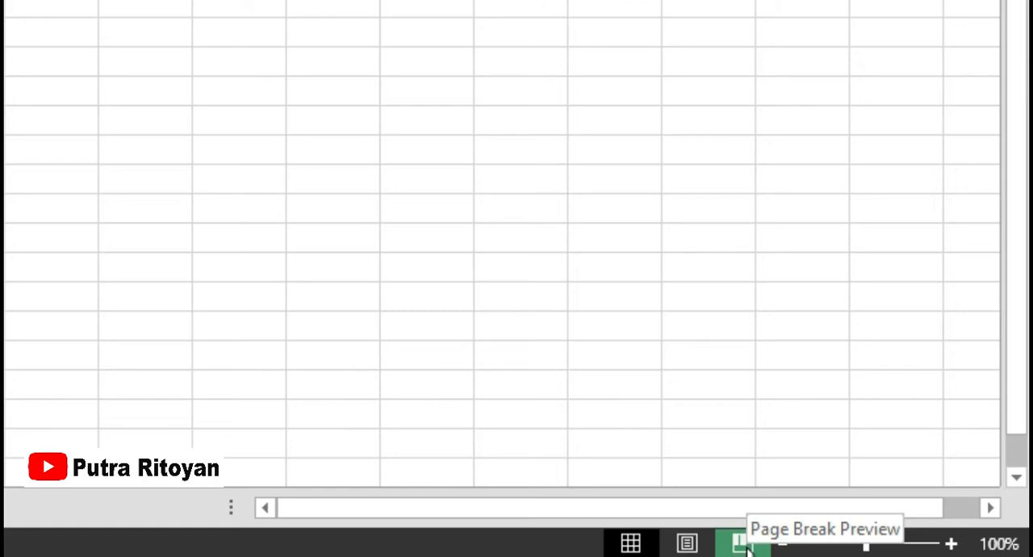
left_click(744, 544)
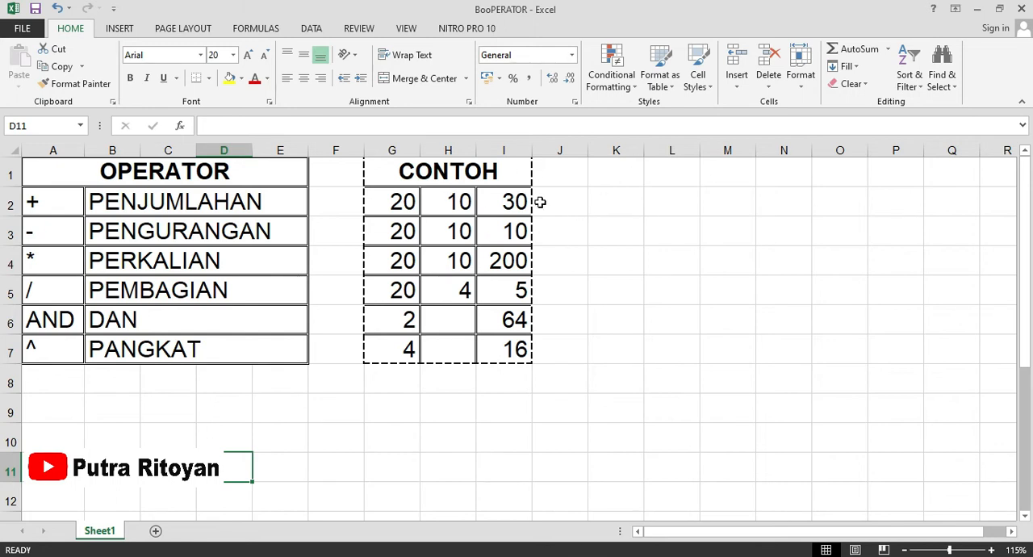
Clear the addition example's result in I2 and re-enter it as the formula =G2+H2.
left_click(499, 202)
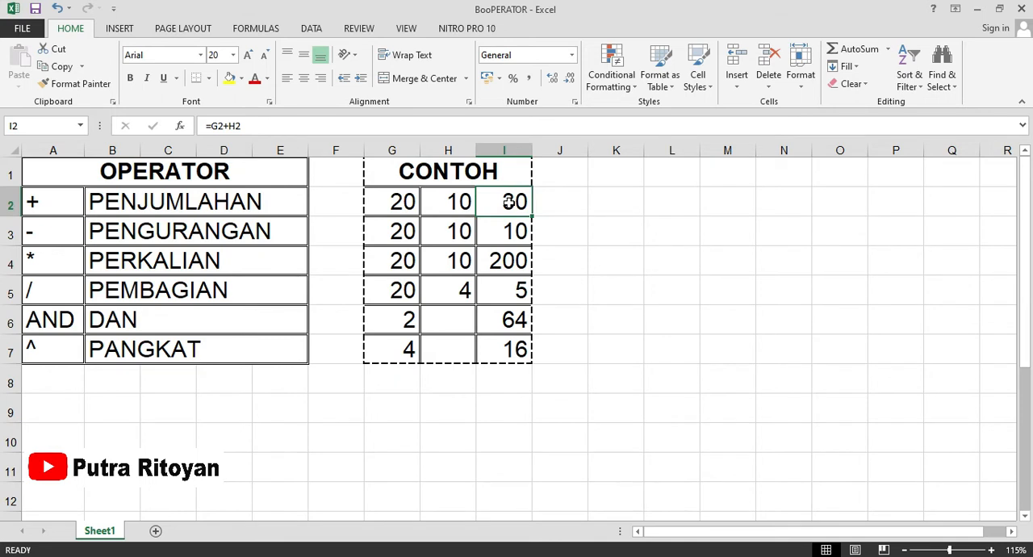
key("Delete")
type("=")
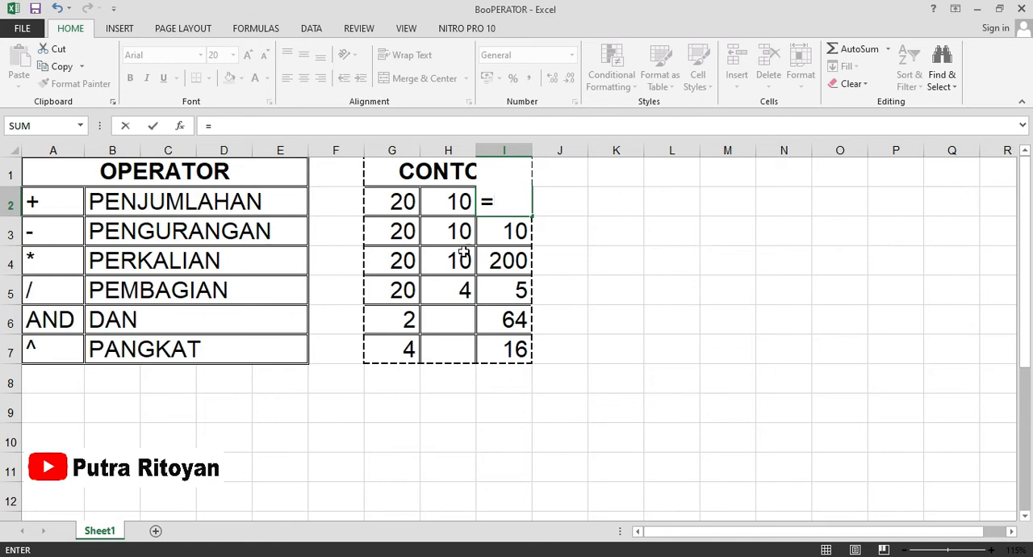
left_click(398, 205)
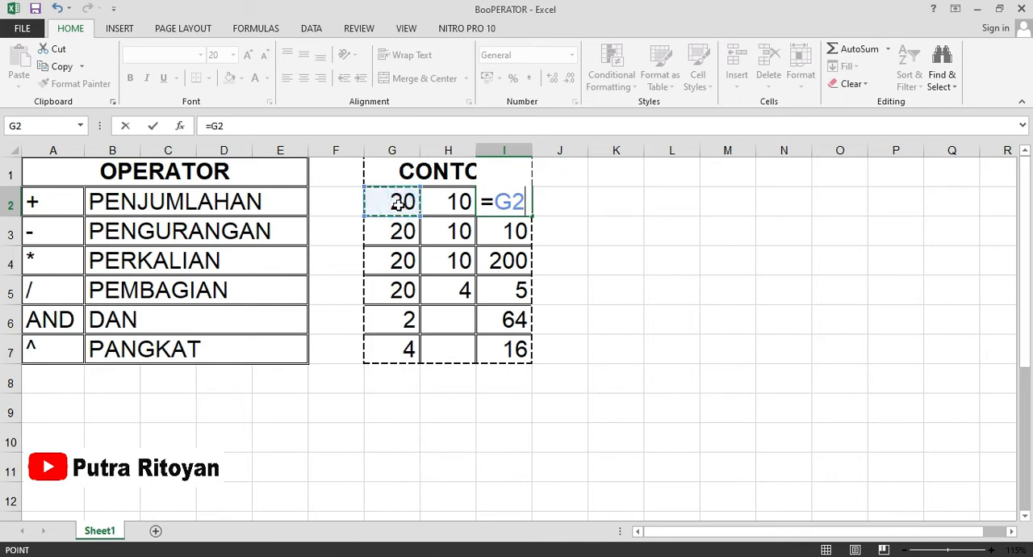
type("+")
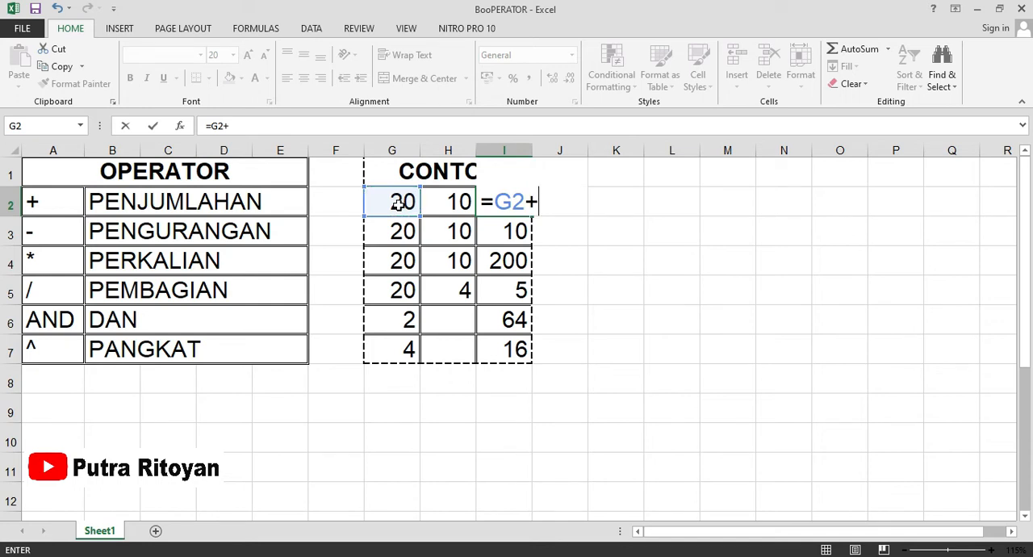
left_click(462, 206)
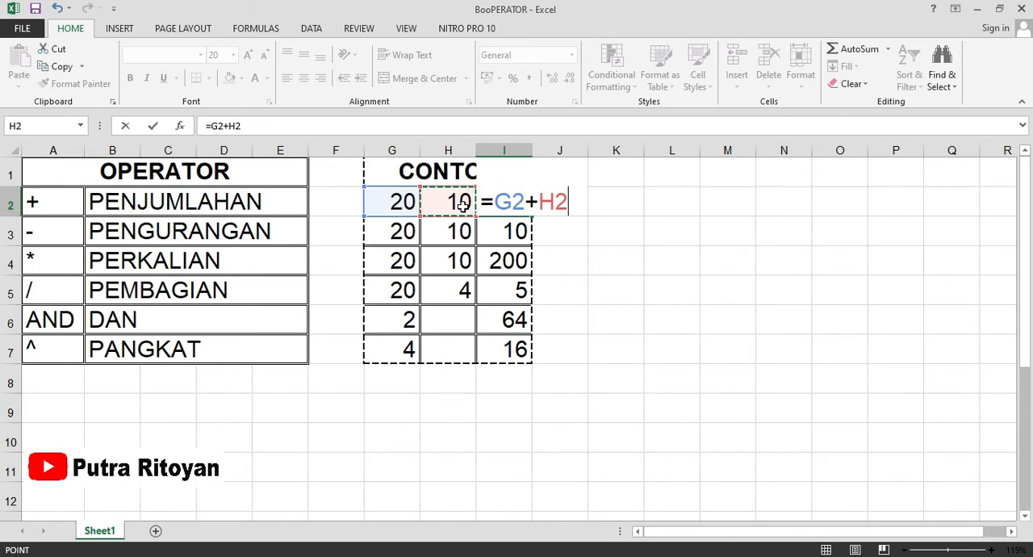
key("Return")
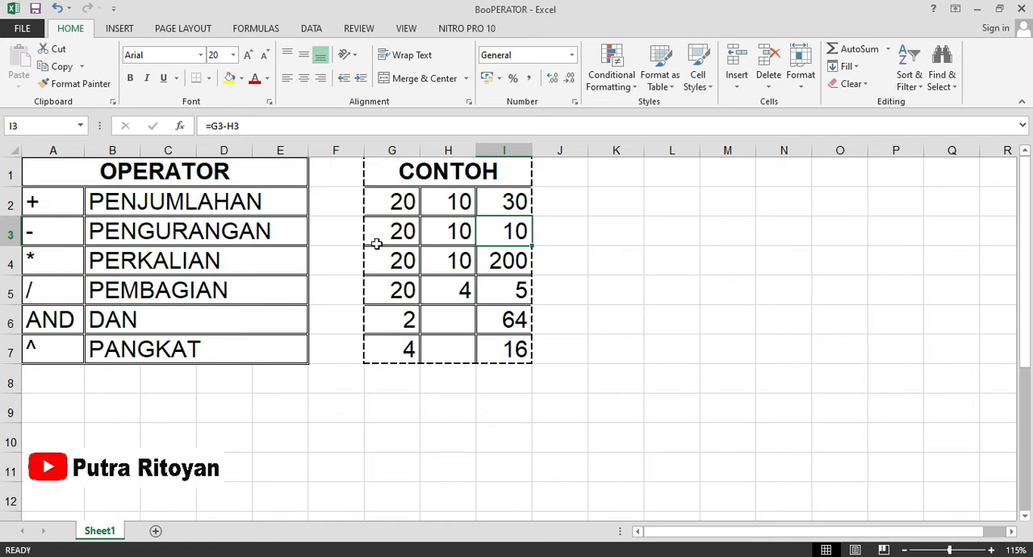
left_click(615, 250)
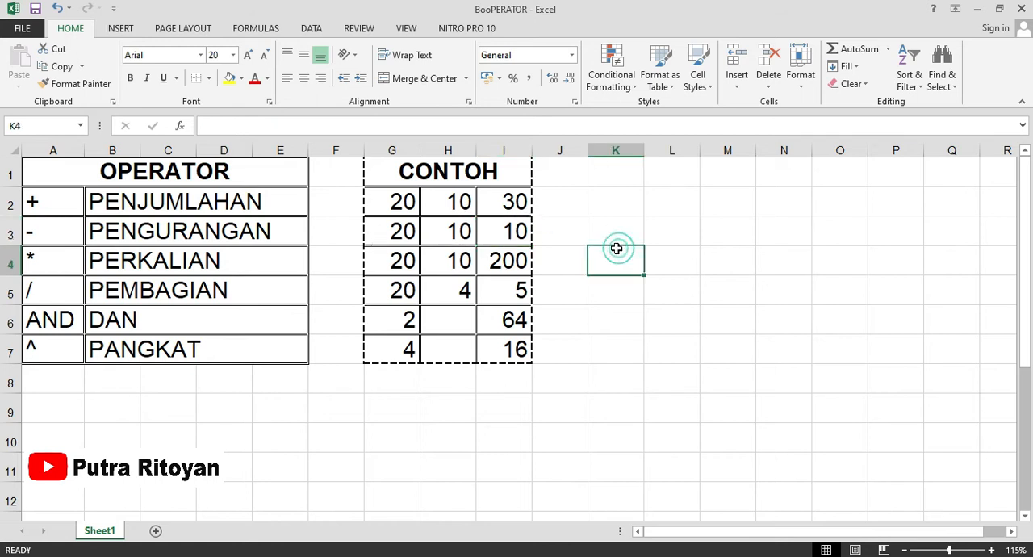
left_click(508, 202)
Clear the subtraction example's result in I3 and re-enter it as the formula =G3-H3.
left_click(506, 234)
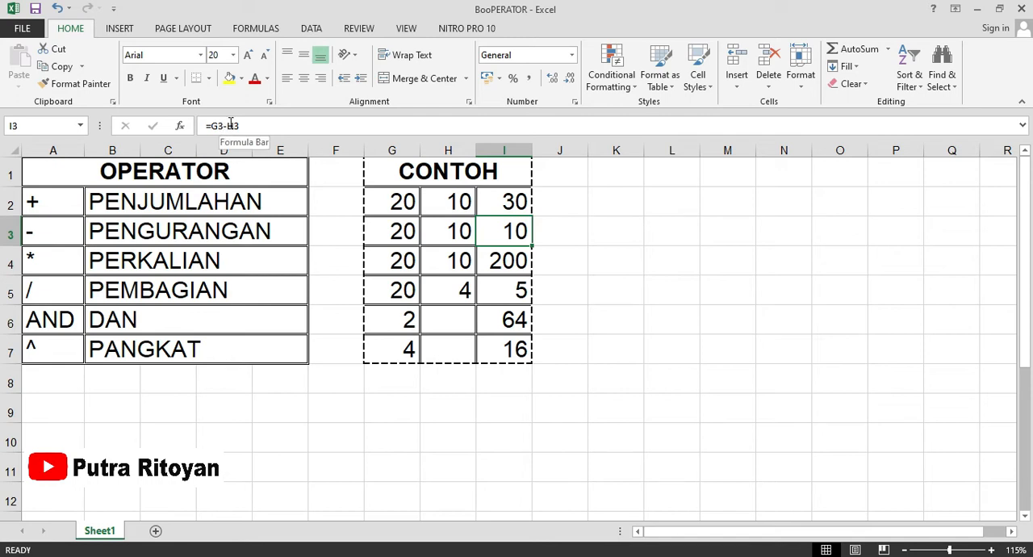
key("Delete")
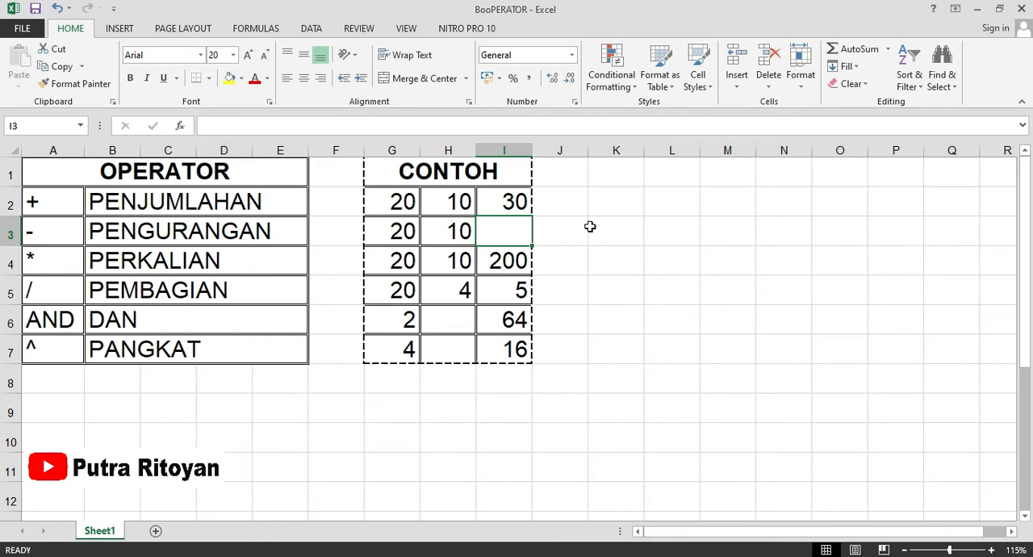
type("=")
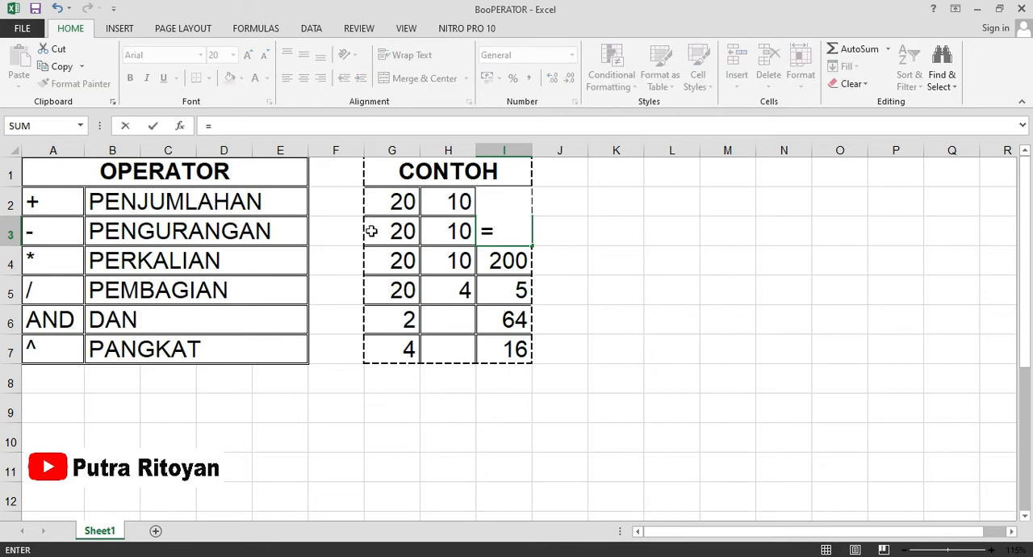
left_click(374, 232)
left_click(279, 129)
type("-")
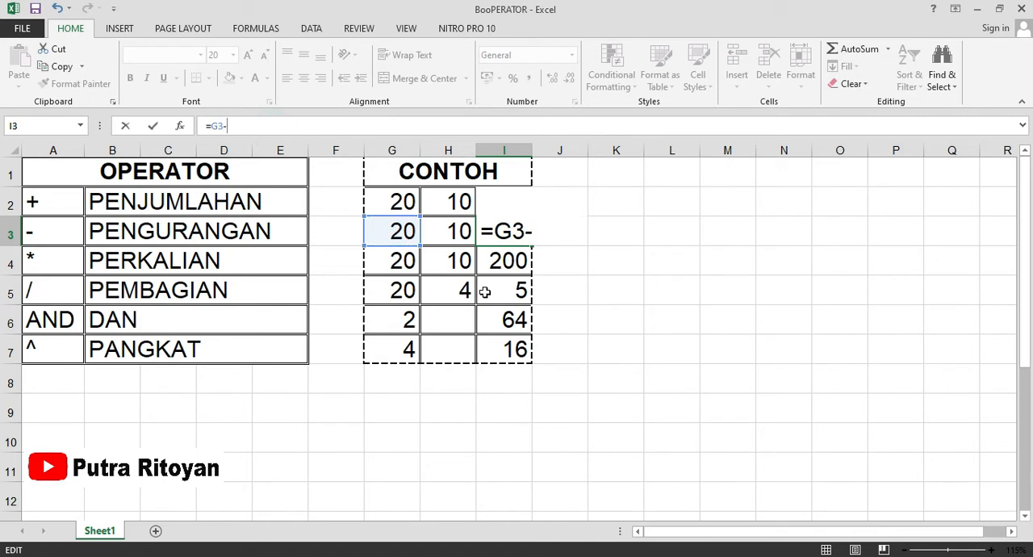
left_click(454, 231)
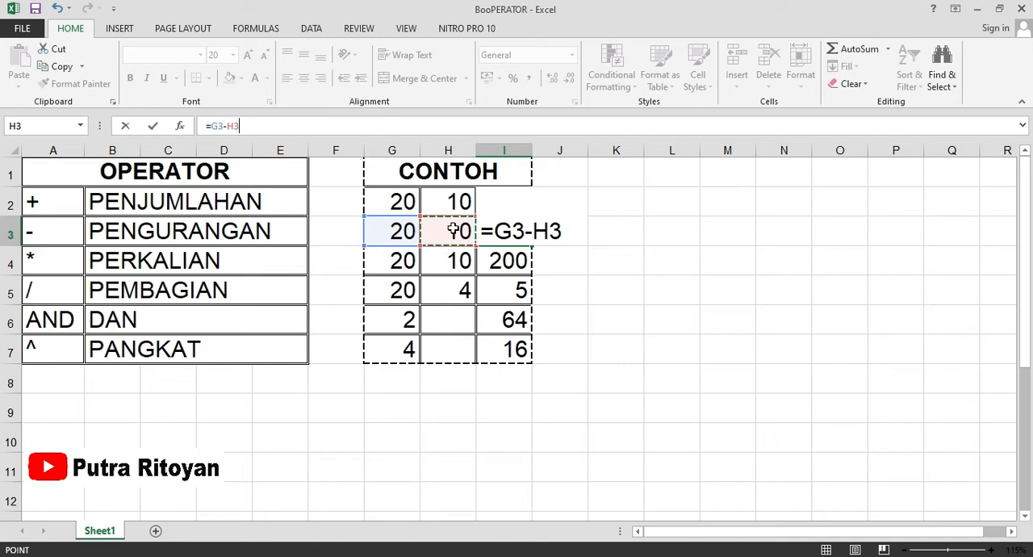
key("Return")
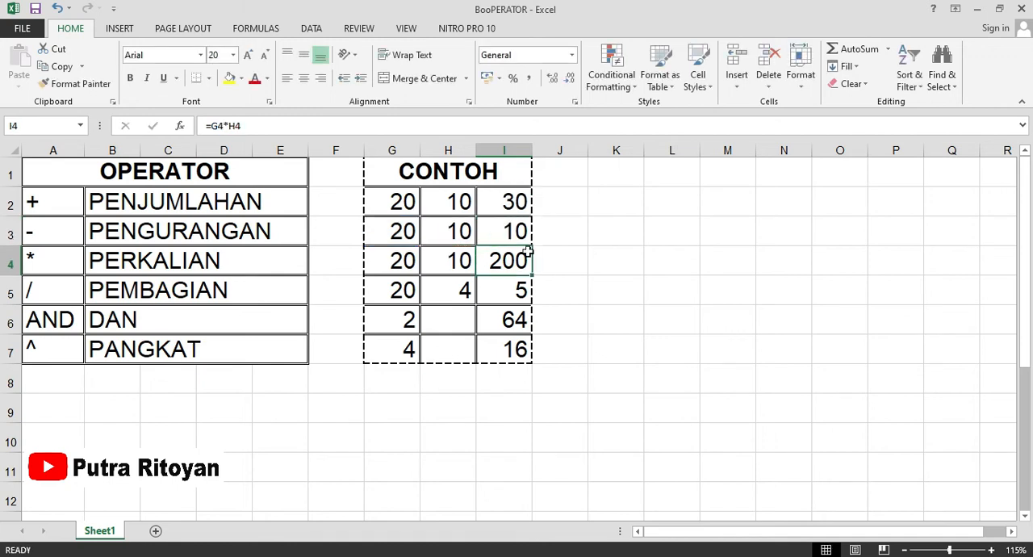
left_click(514, 227)
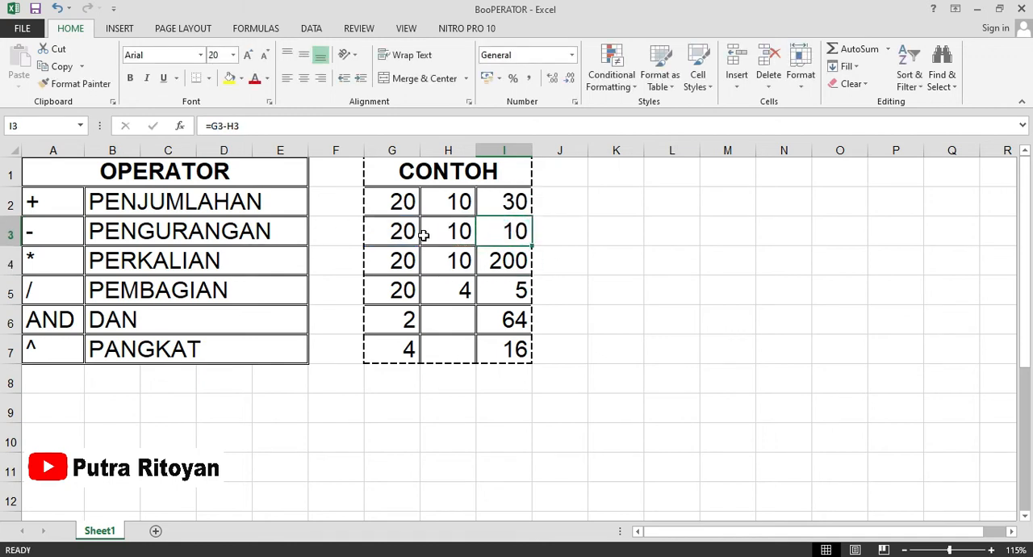
Examine the multiplication formula in I4, then the division example's operands and formula in row 5.
left_click(510, 267)
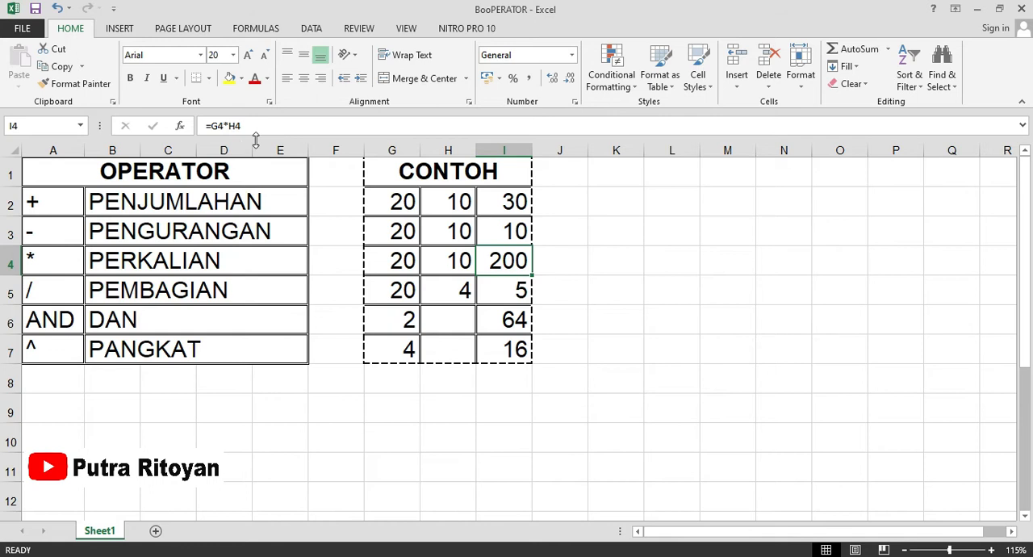
left_click(400, 294)
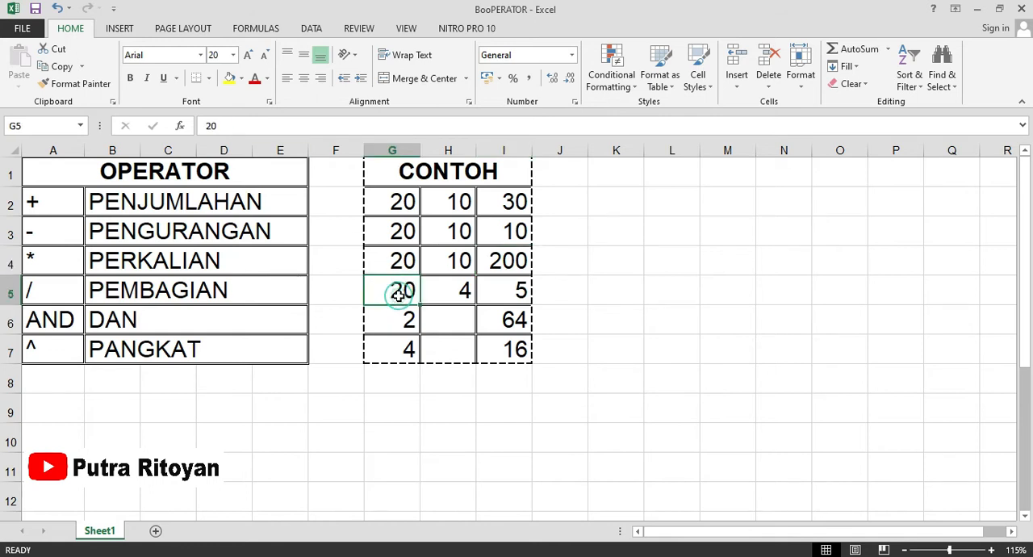
left_click(465, 293)
left_click(499, 291)
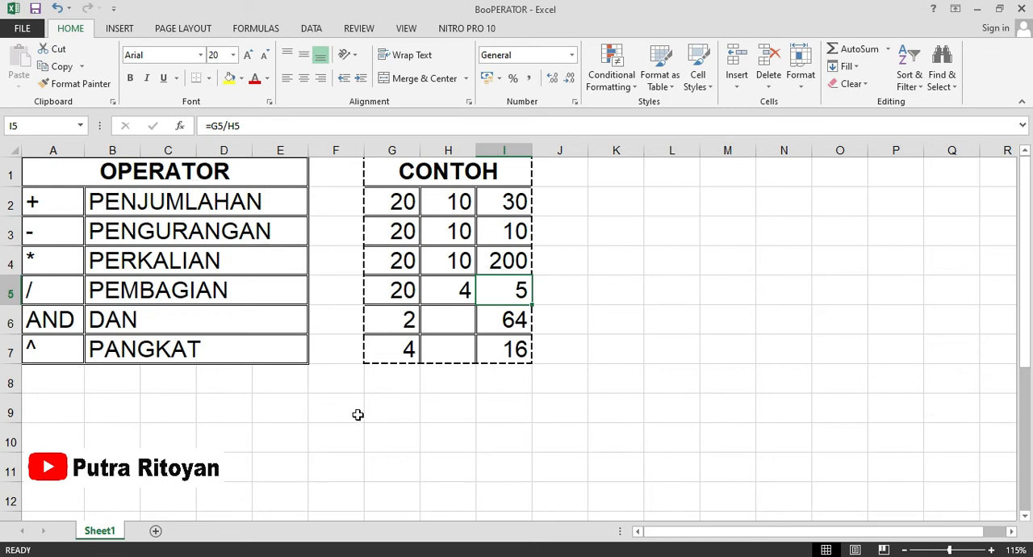
Enter 20 in cell G9 and 20 in cell H9 as operands for a new example.
left_click(396, 415)
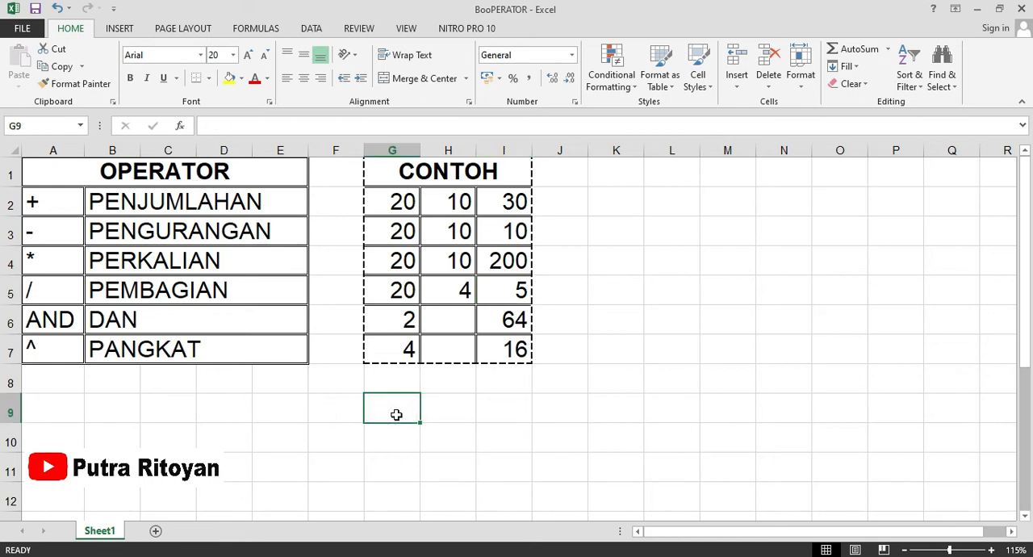
type("20")
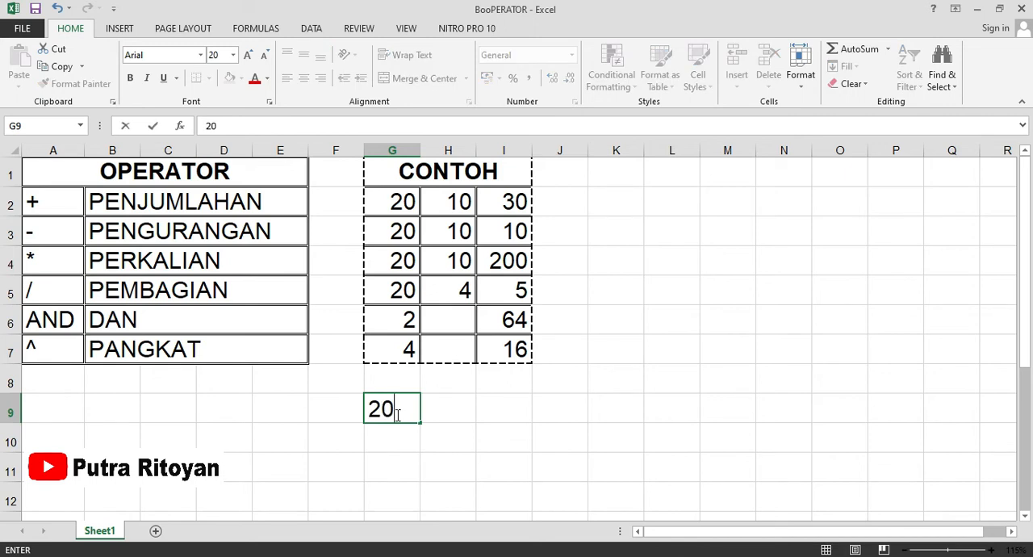
left_click(429, 414)
type("20")
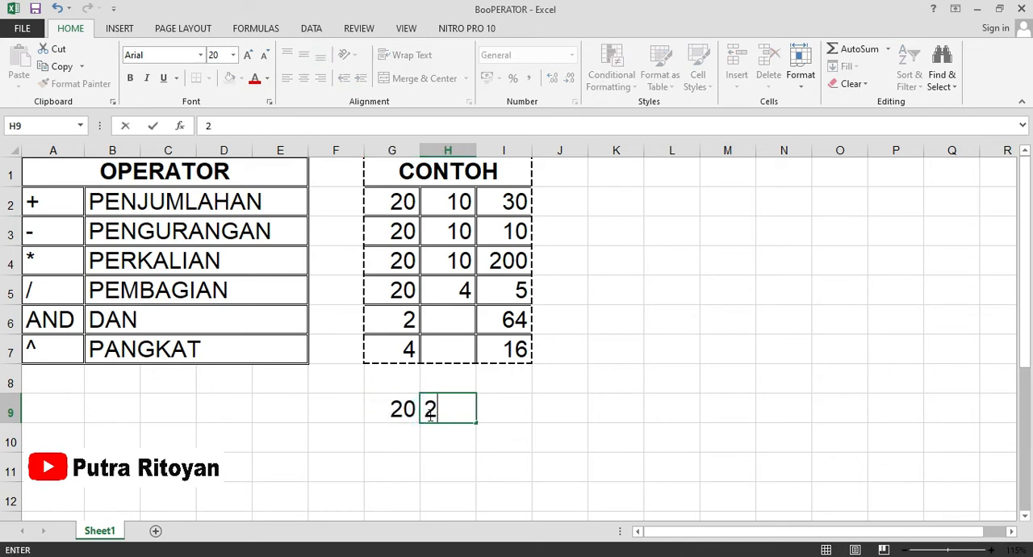
left_click(488, 411)
left_click(383, 409)
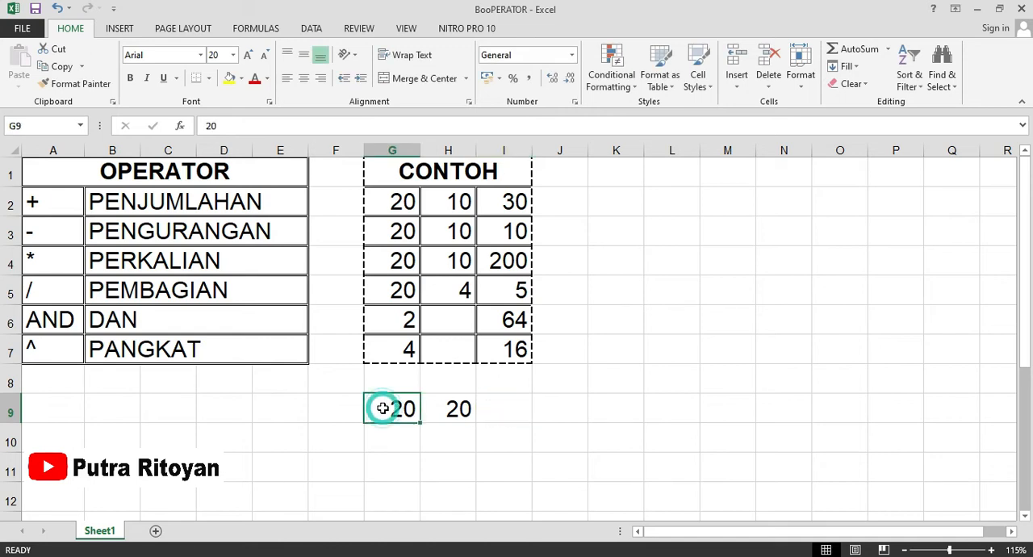
type("+")
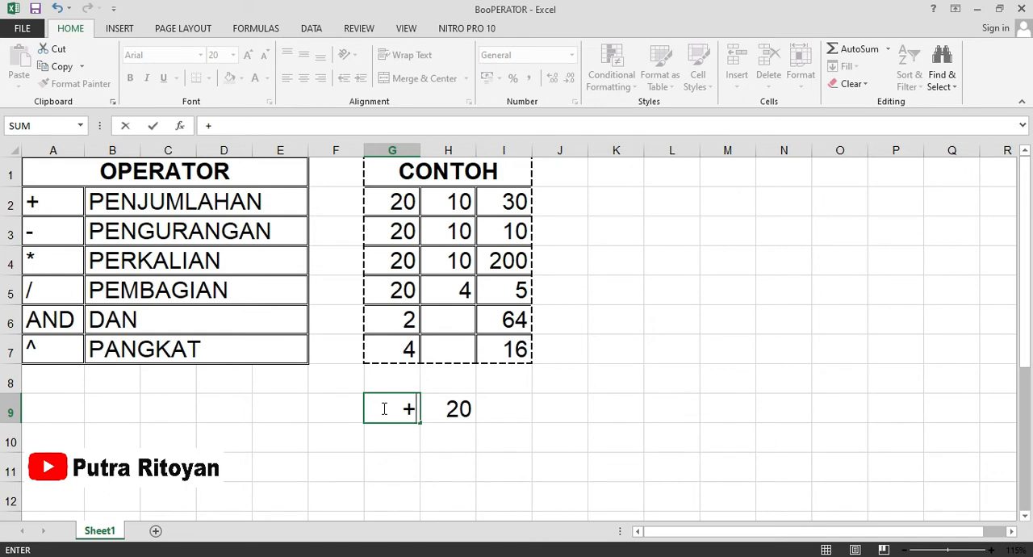
key("BackSpace")
type("20")
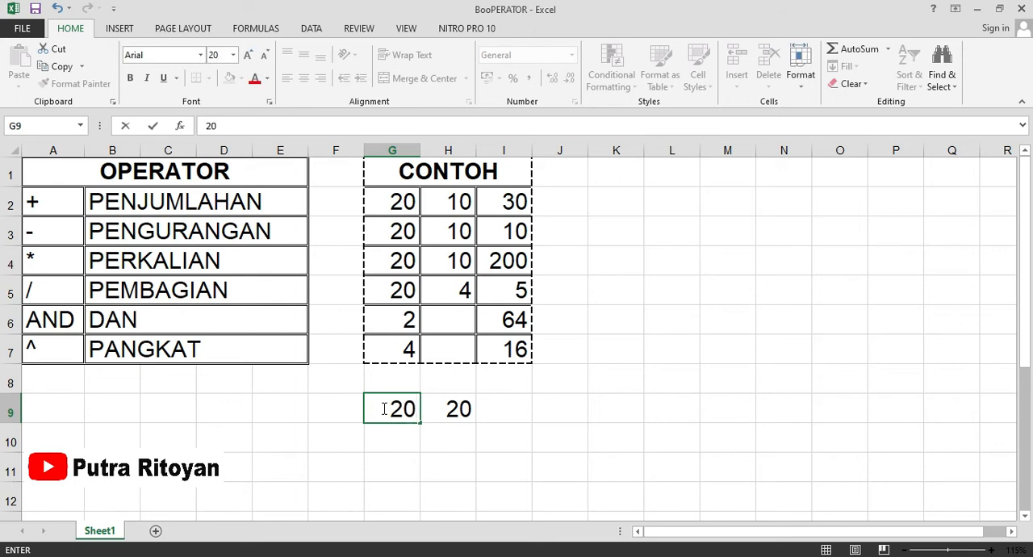
Add the two new operands in cell I9 with the formula =G9+H9 and check the entered formula.
left_click(493, 403)
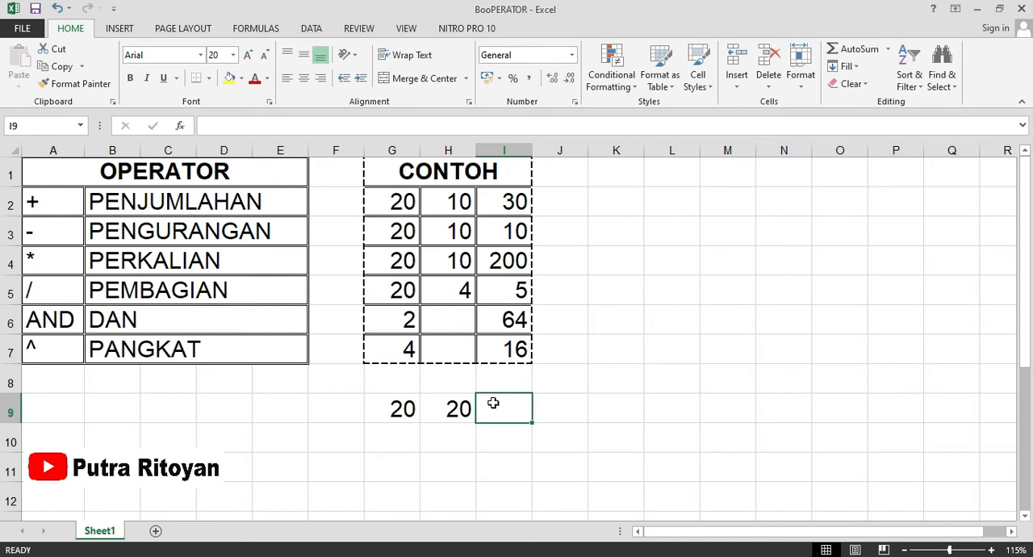
type("=")
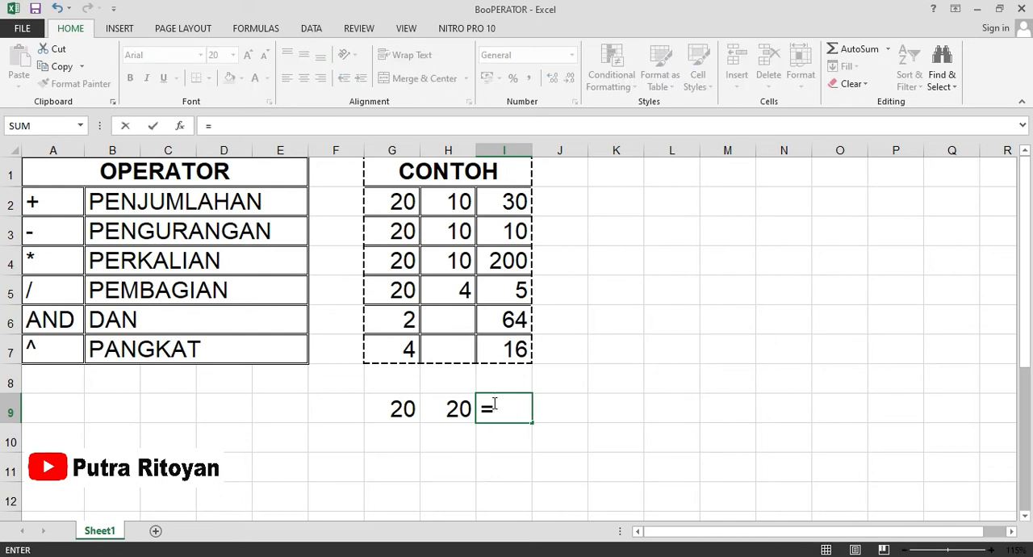
left_click(395, 411)
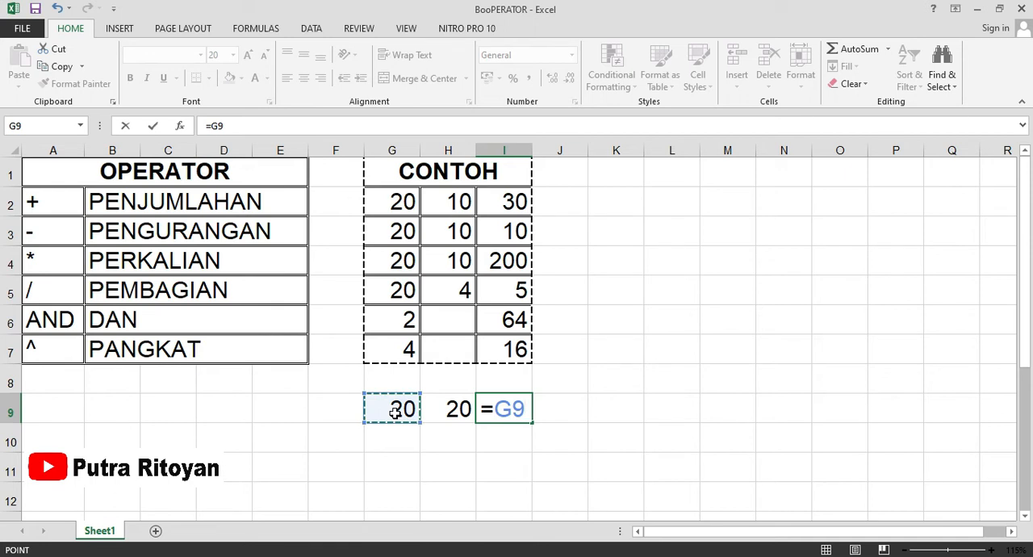
type("+")
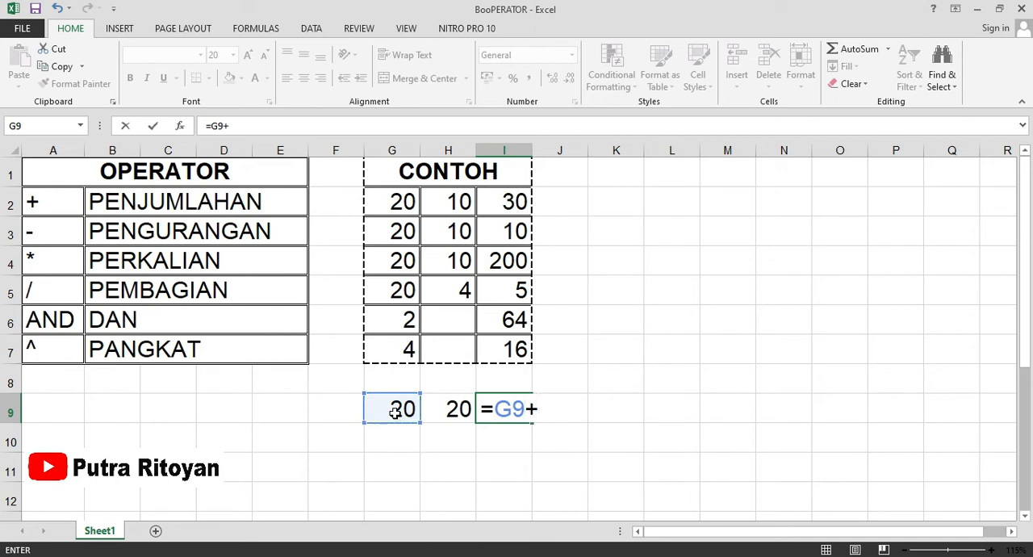
left_click(439, 417)
key("Return")
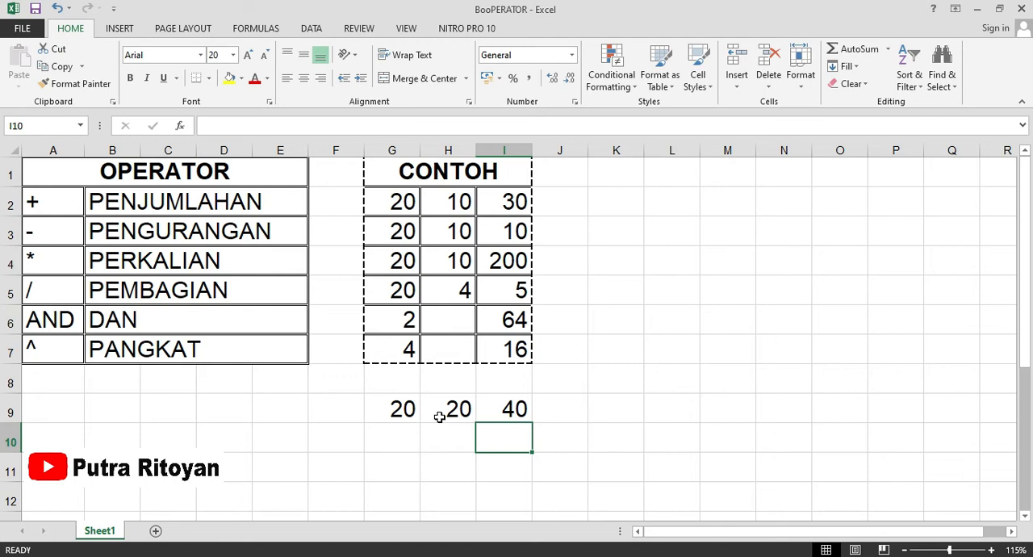
key("Up")
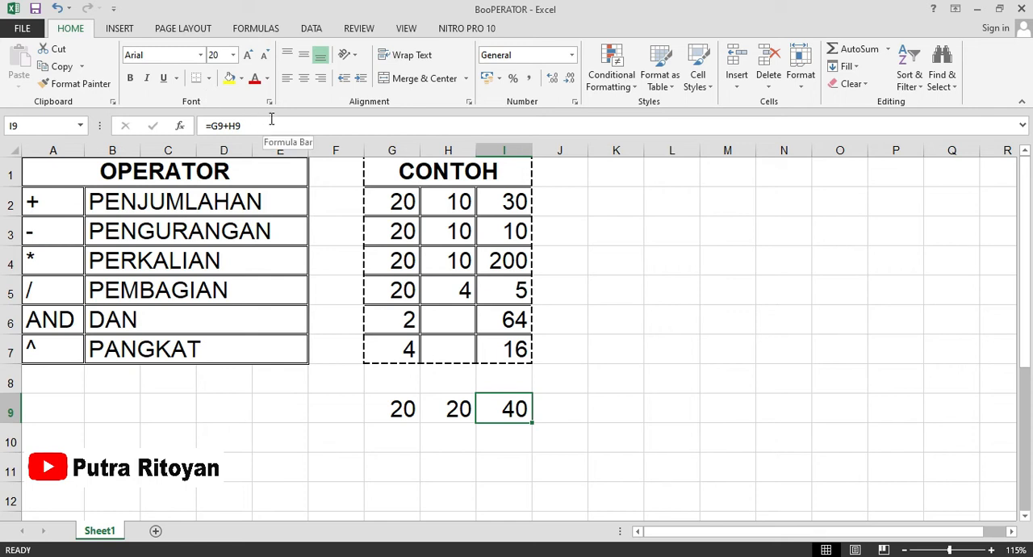
left_click(242, 465)
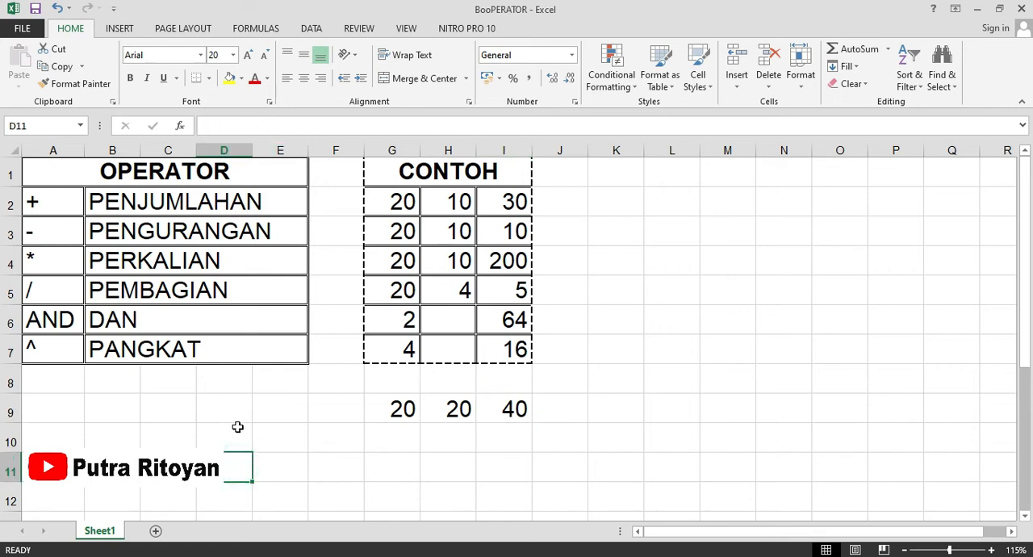
left_click(184, 439)
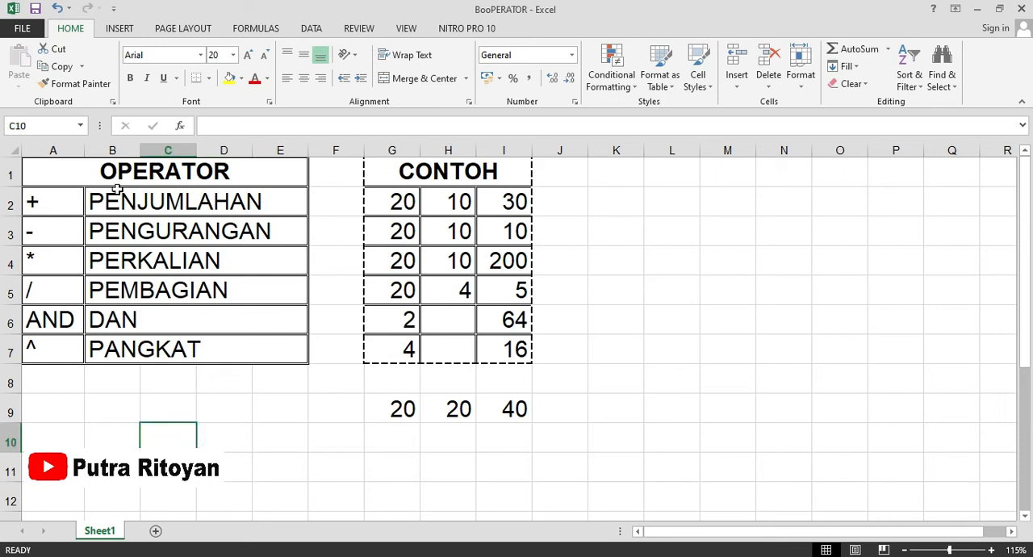
left_click(80, 129)
left_click(81, 128)
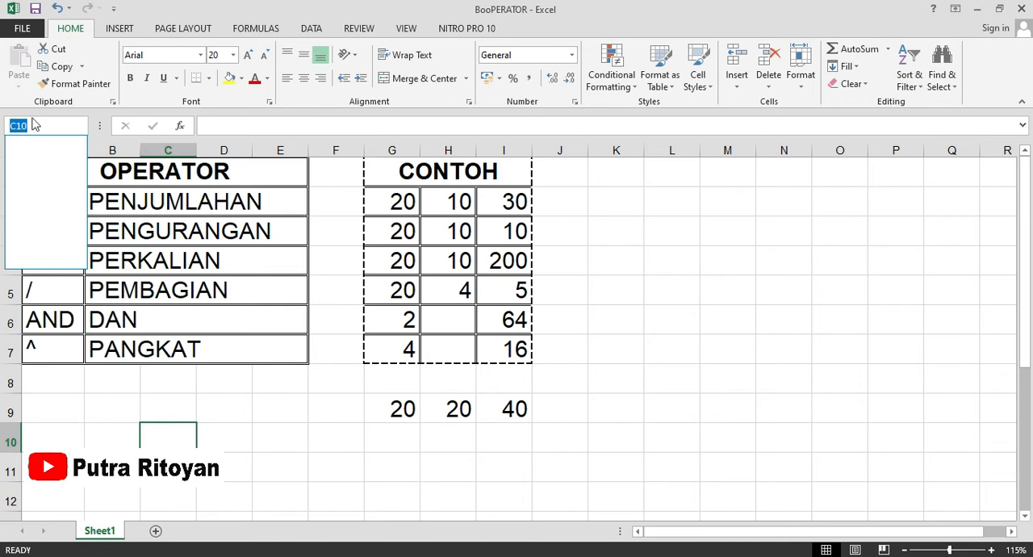
left_click(279, 438)
left_click(279, 439)
left_click(215, 405)
left_click(164, 410)
left_click(213, 432)
left_click(218, 414)
left_click(181, 412)
left_click(217, 437)
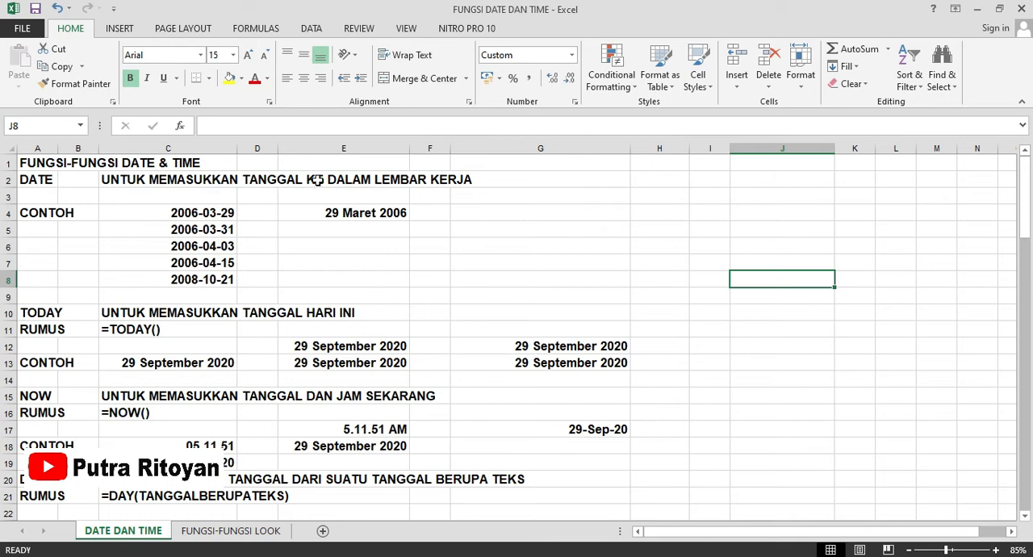
Check the example DATE formula in E4 and enter =DATE(2020;01;12) in cell E5 below it.
left_click(190, 213)
left_click(347, 211)
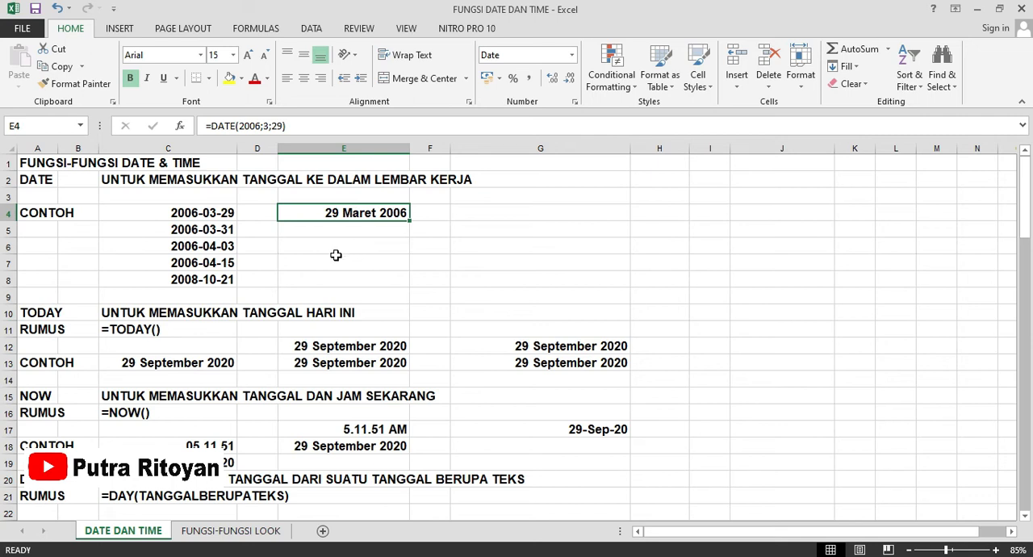
scroll(336, 255, "up", 1, "ctrl")
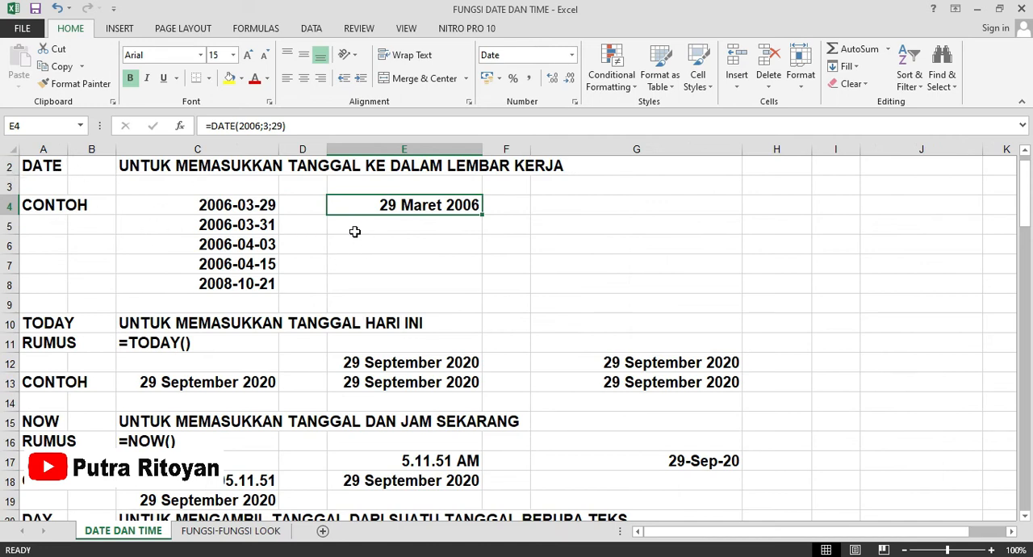
left_click(353, 228)
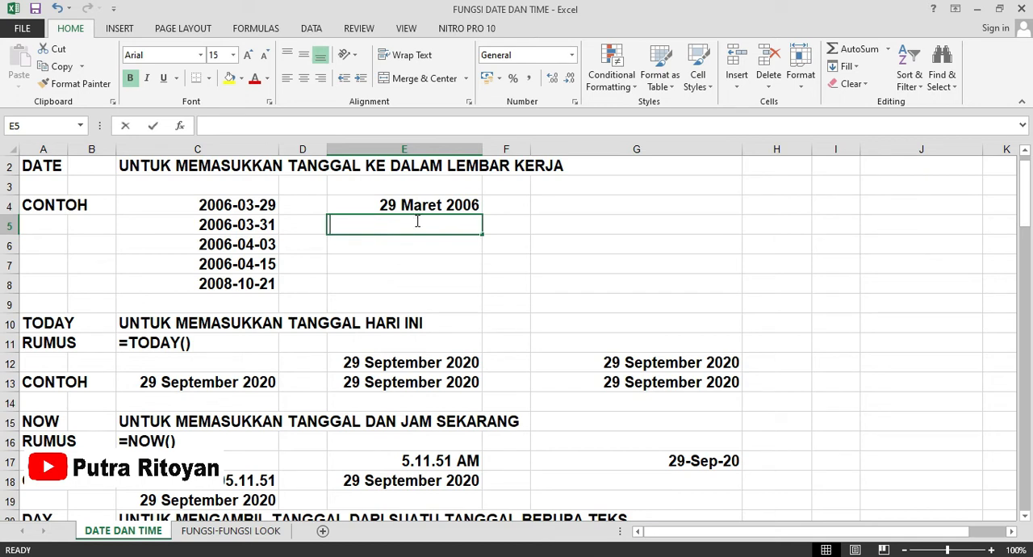
type("=dat")
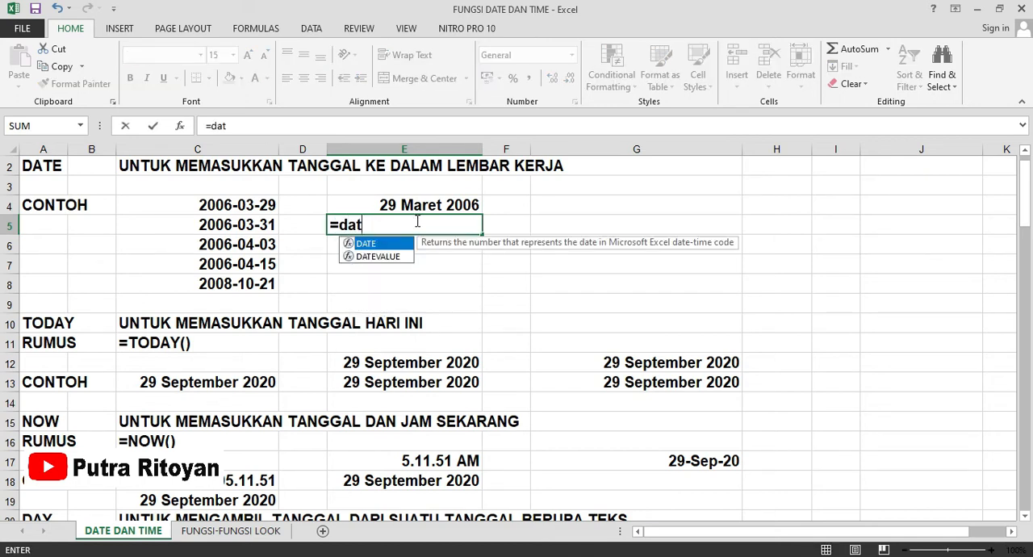
double_click(378, 244)
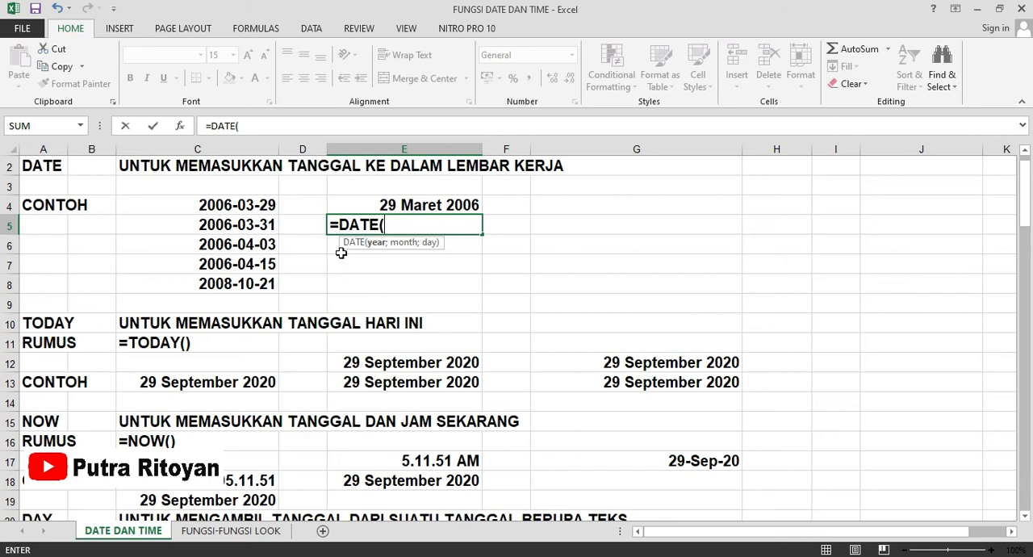
type("2020")
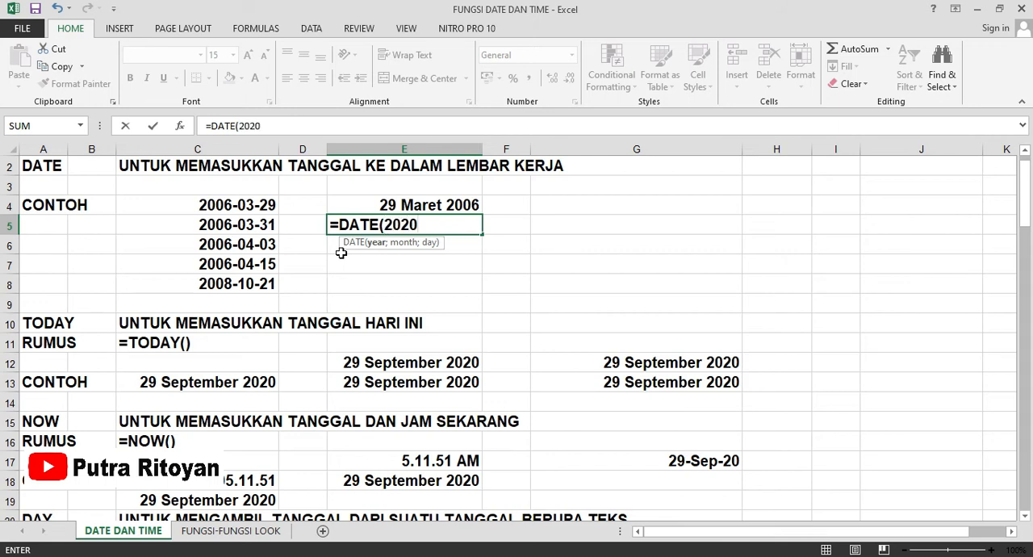
type(";01")
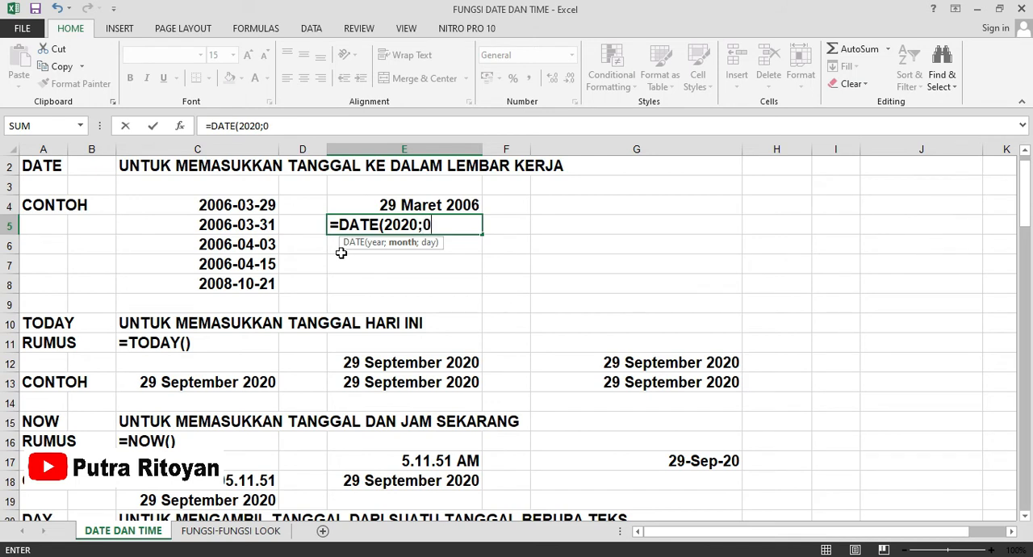
type(";12)")
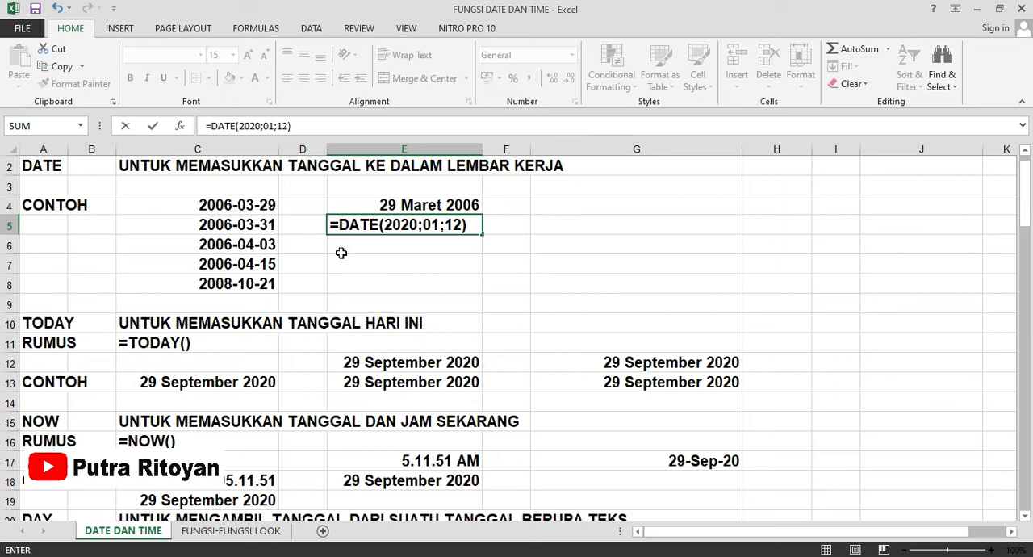
key("Return")
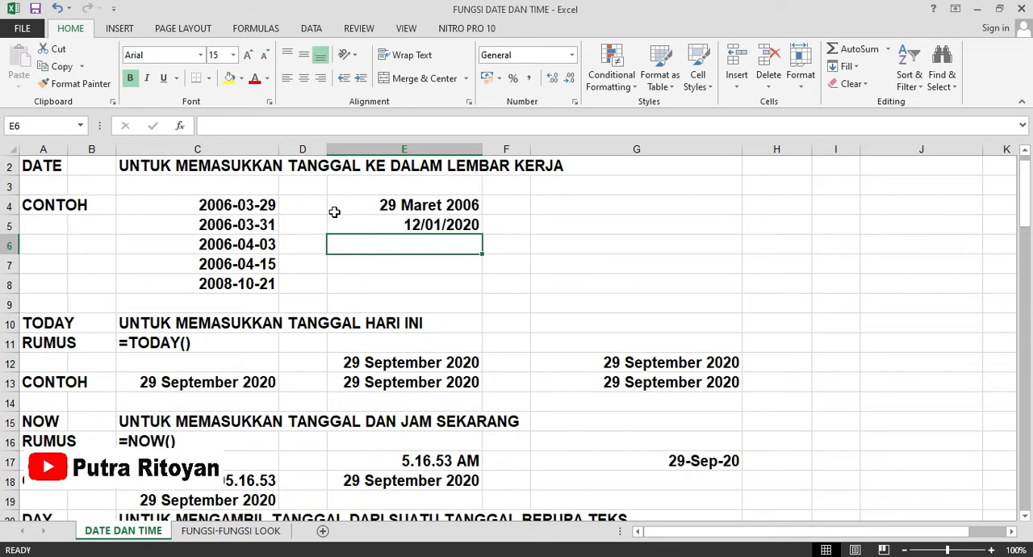
Format cell E5 with the Date category and the "14 Maret 2012" type, using the Indonesian locale.
left_click(357, 225)
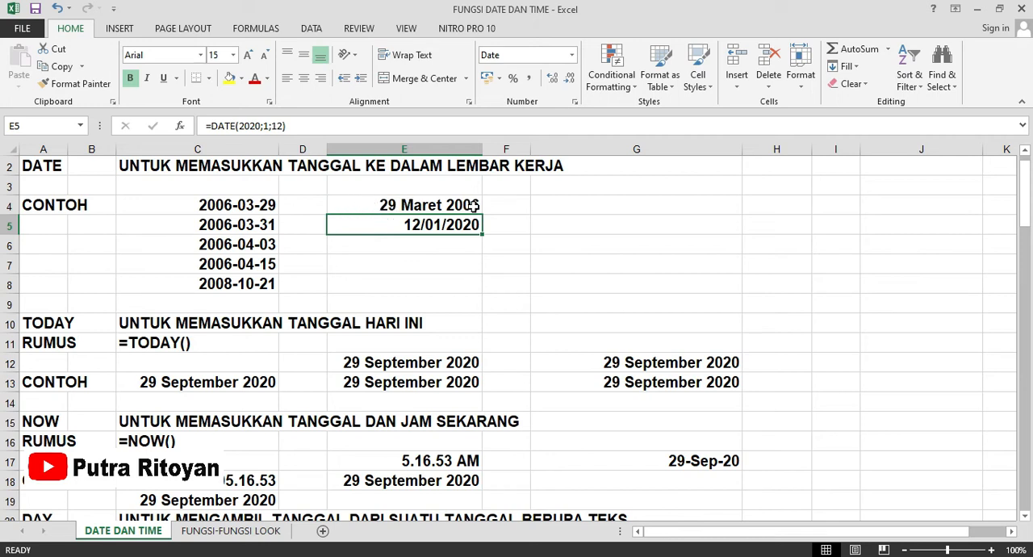
right_click(372, 226)
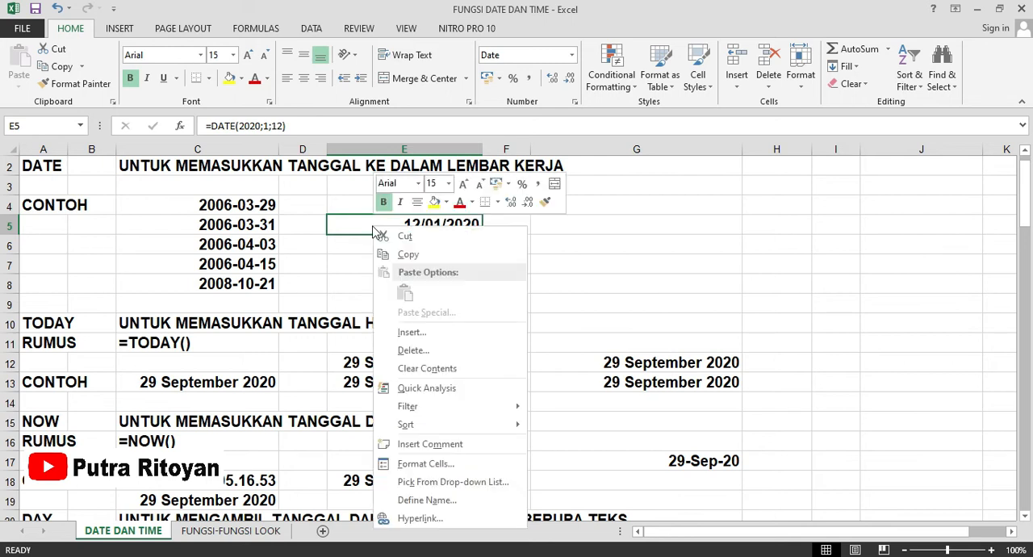
left_click(413, 462)
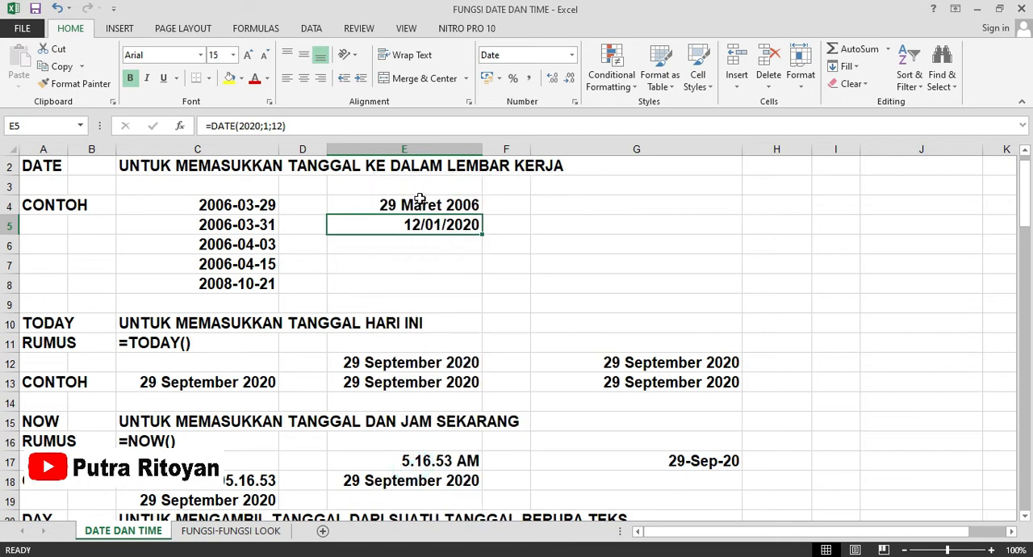
key("ctrl+1")
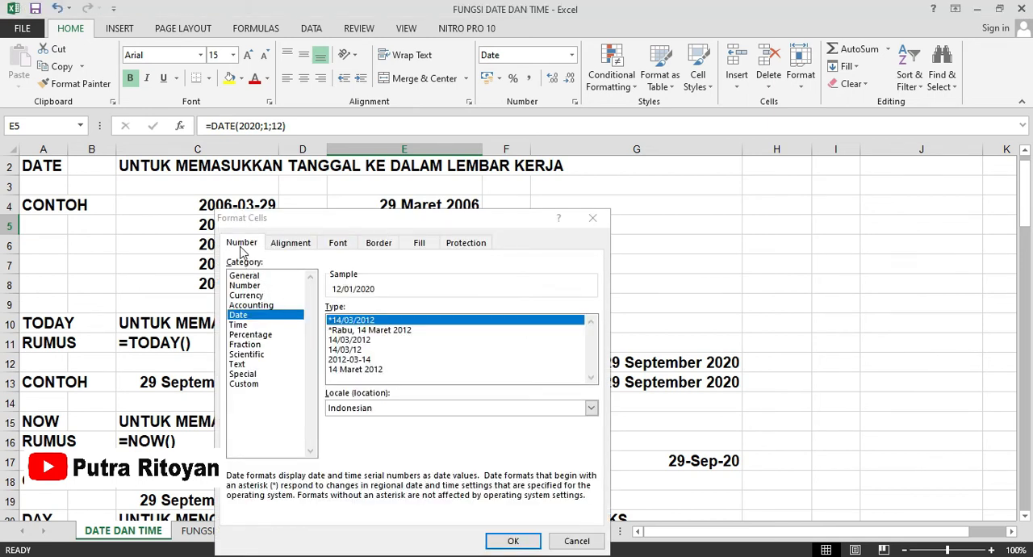
left_click(250, 321)
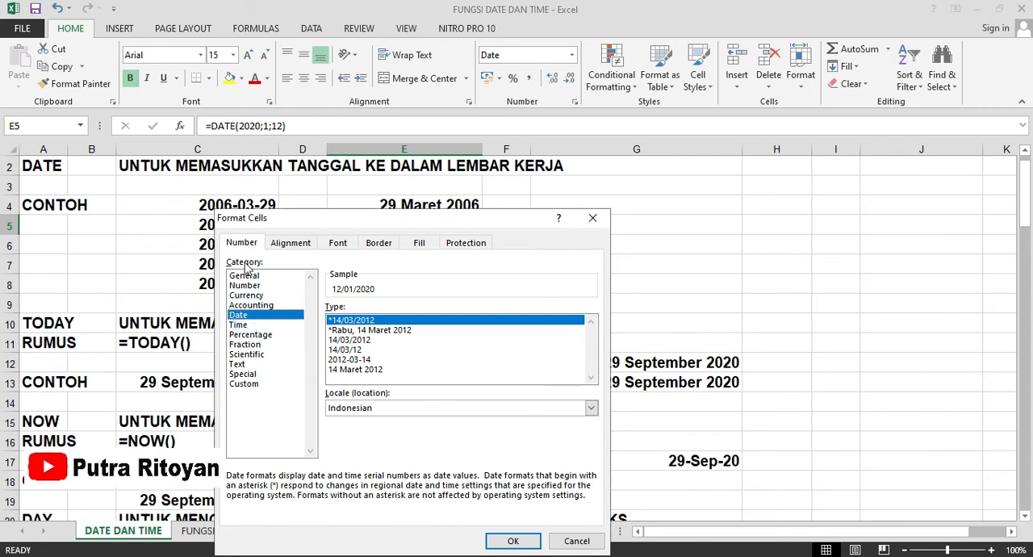
left_click(352, 369)
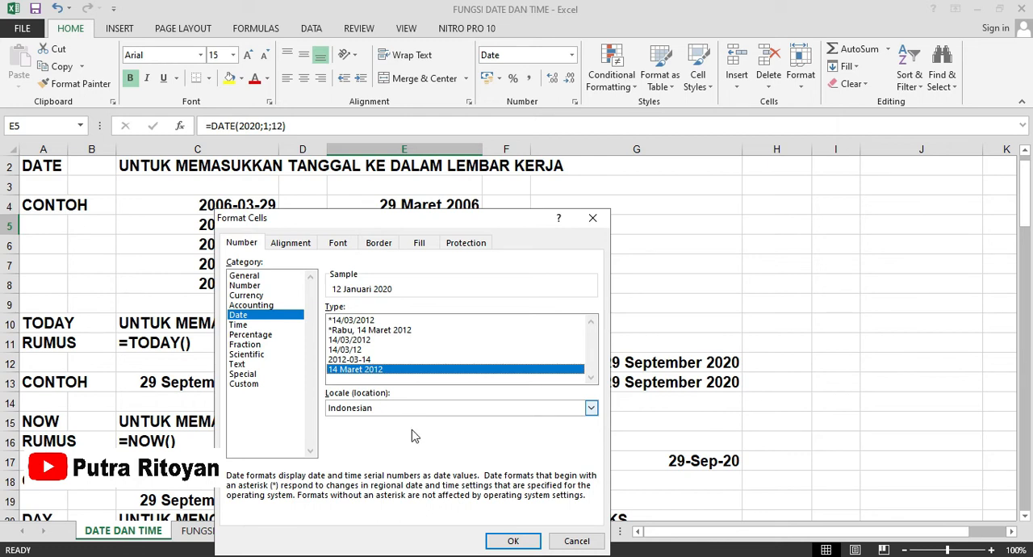
left_click(511, 542)
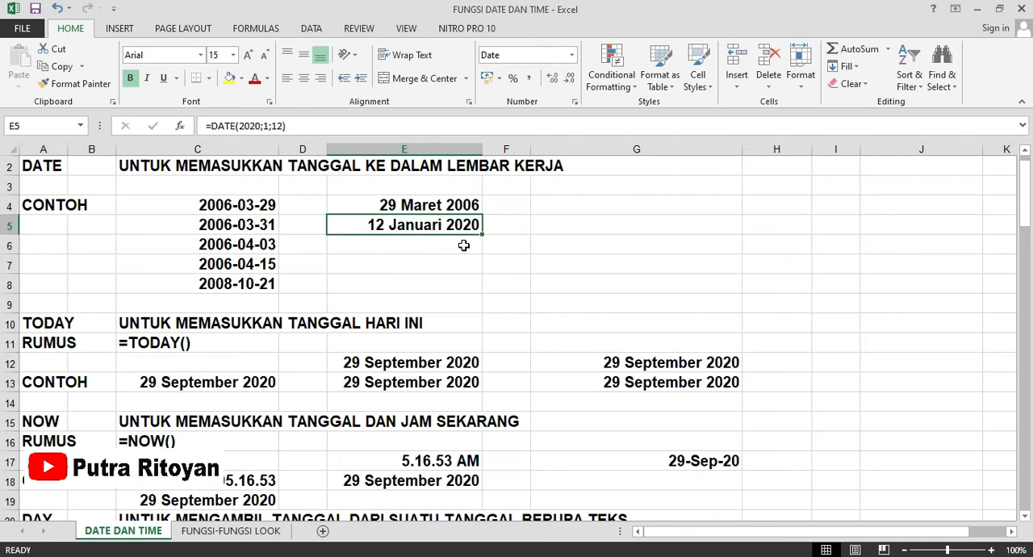
Check the example TODAY formula in E12 and enter the TODAY function in cell G10.
scroll(260, 288, "down", 1)
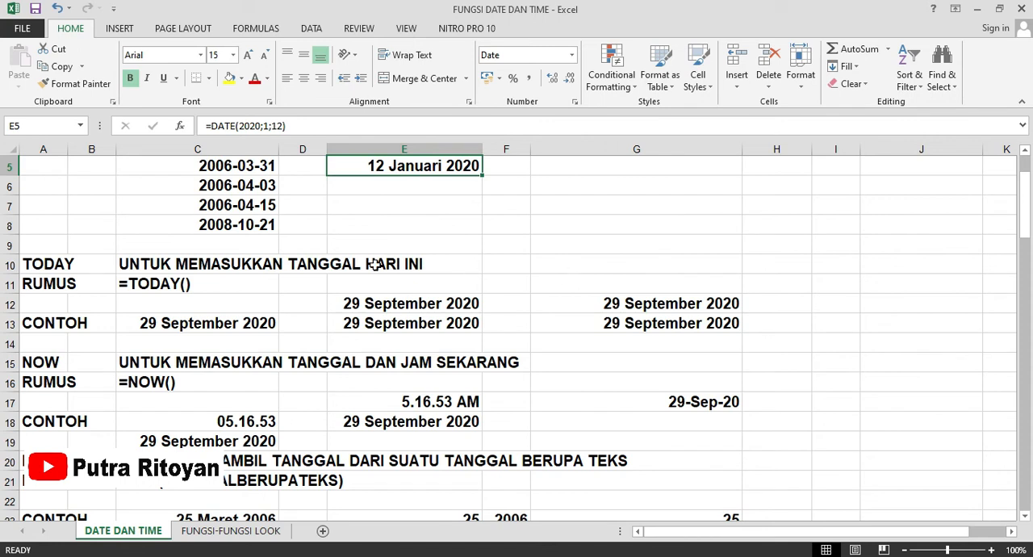
left_click(352, 304)
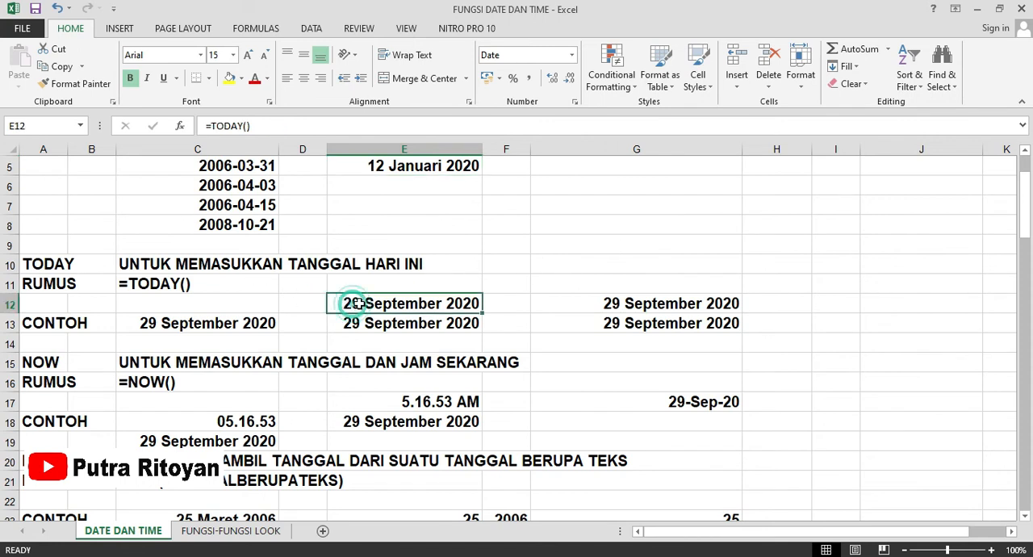
left_click(557, 264)
type("=")
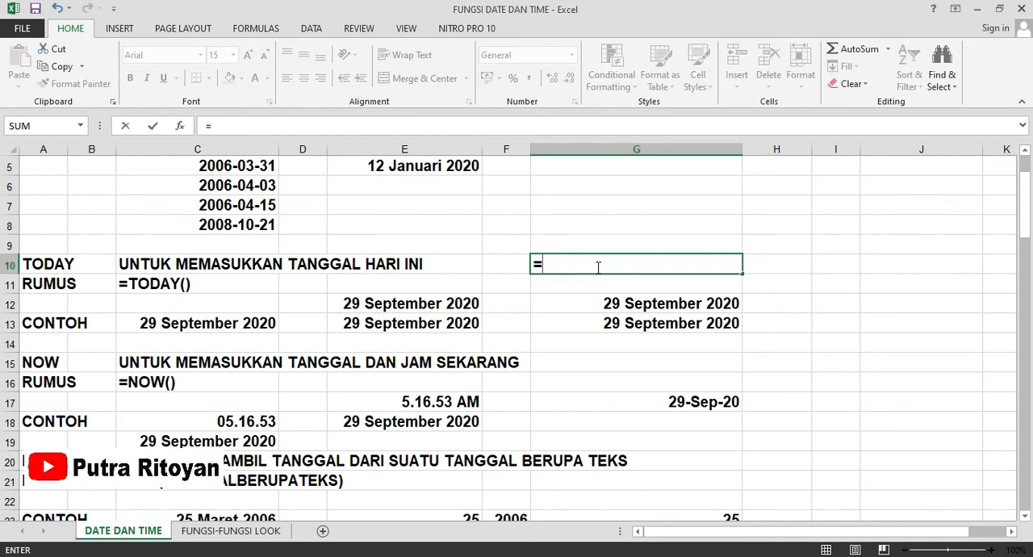
type("toda")
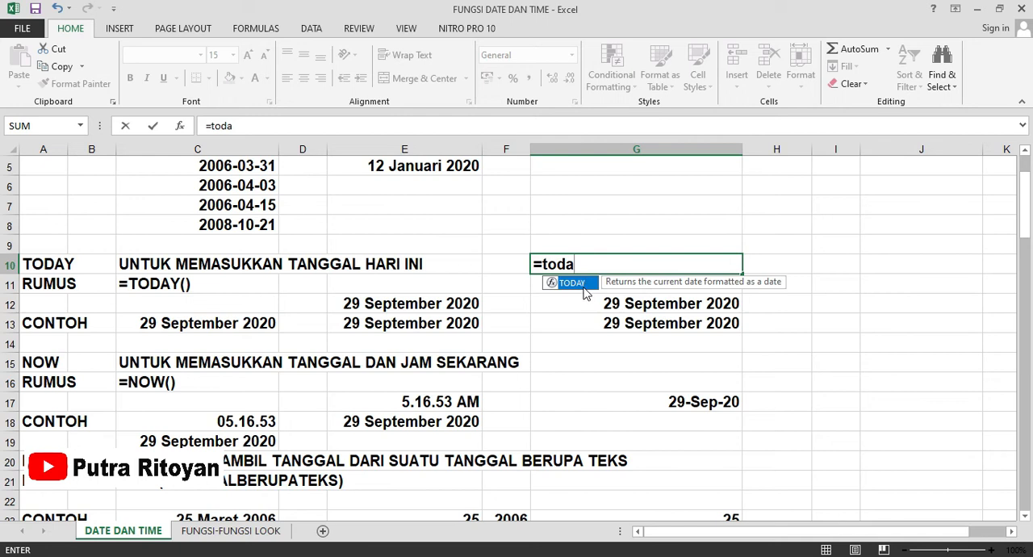
double_click(573, 282)
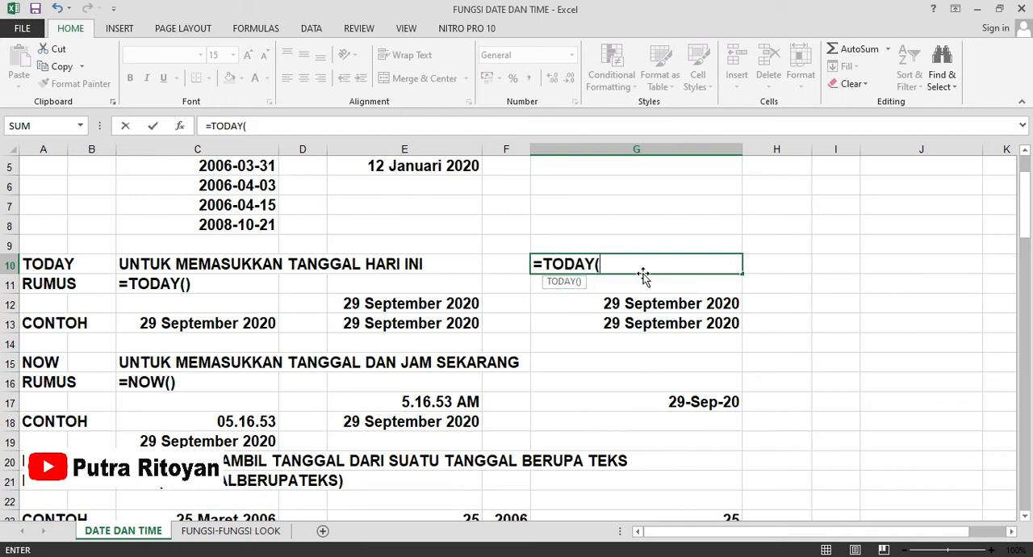
key("Return")
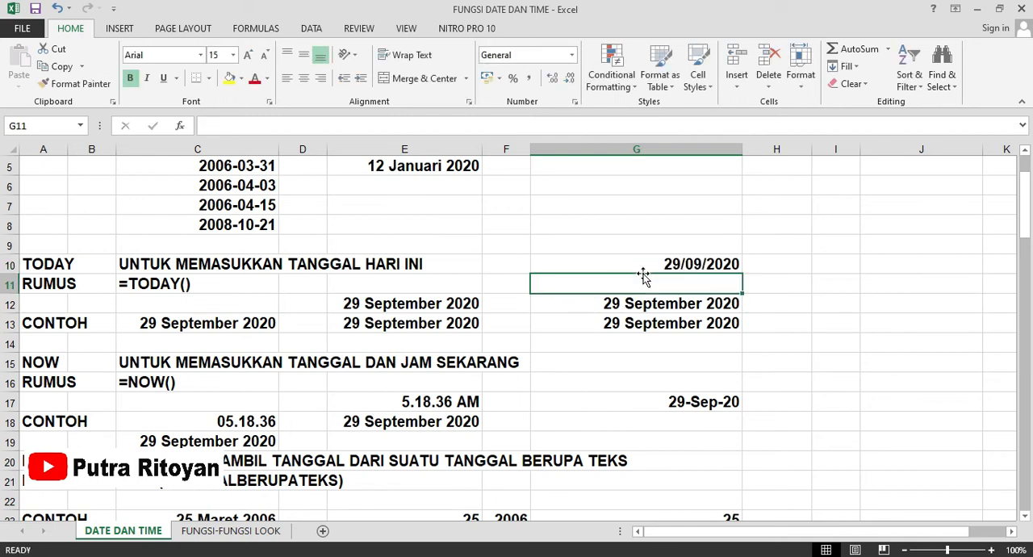
left_click(623, 258)
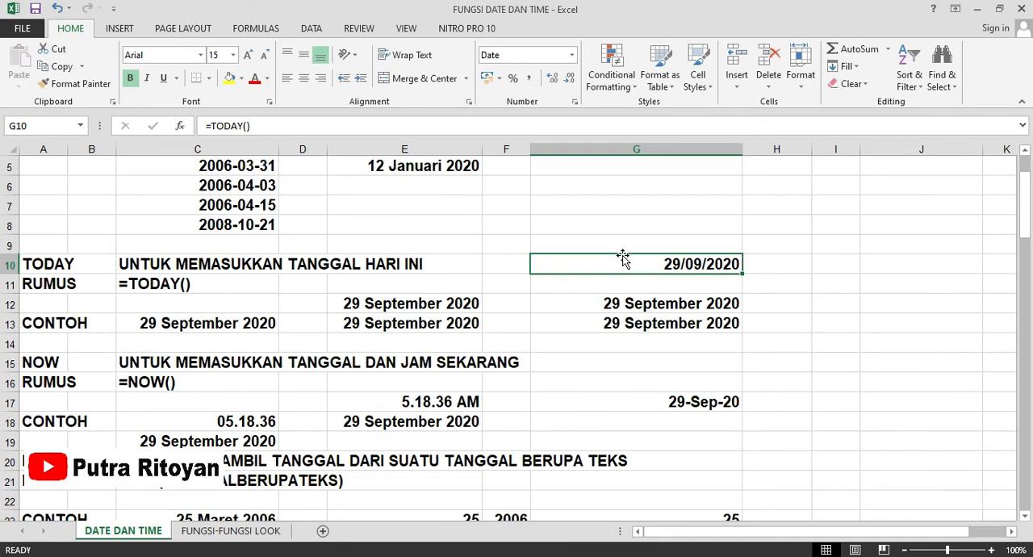
Enter the formula =NOW() in cell G15 beside the NOW description and check the entered formula.
scroll(266, 348, "down", 1)
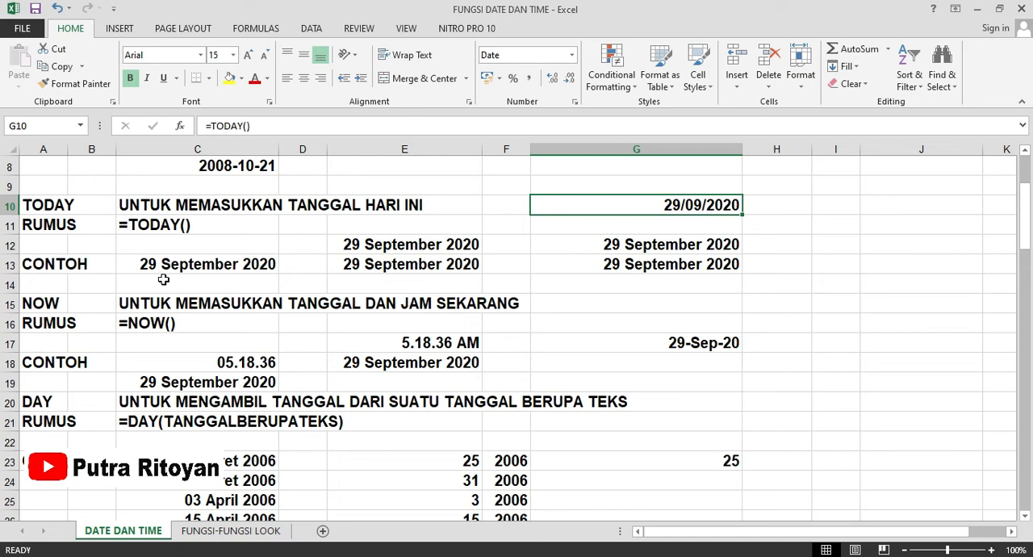
scroll(164, 279, "down", 1)
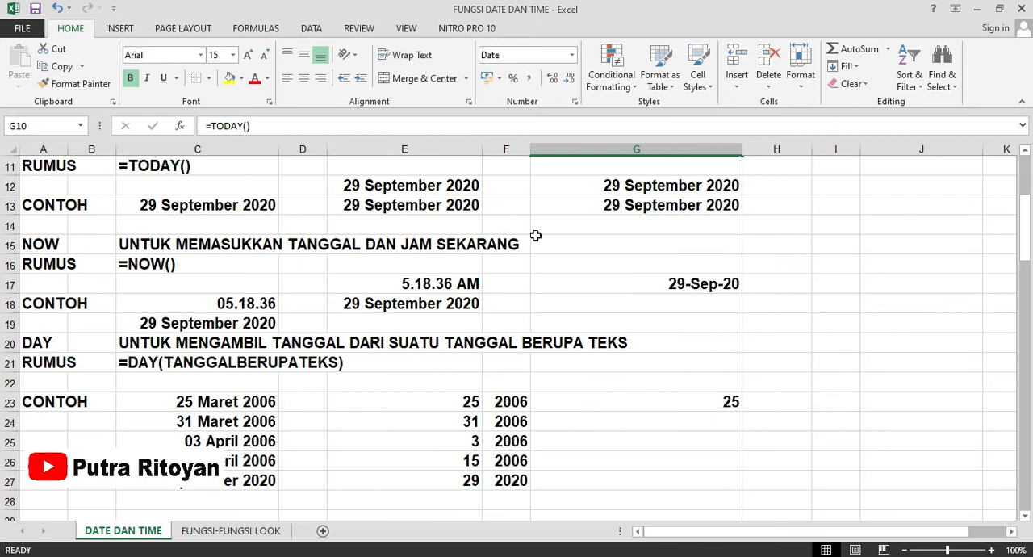
left_click(569, 247)
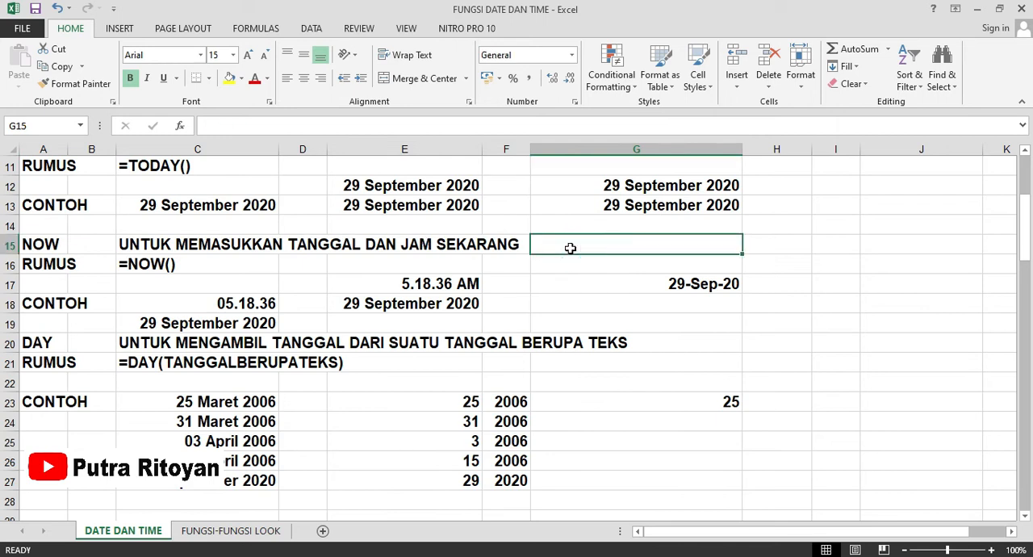
type("=")
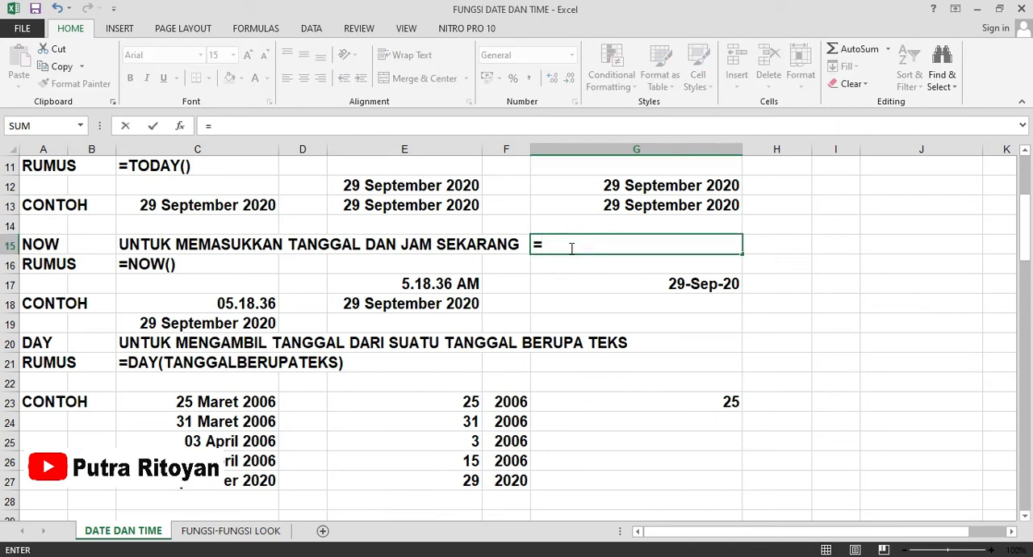
type("now")
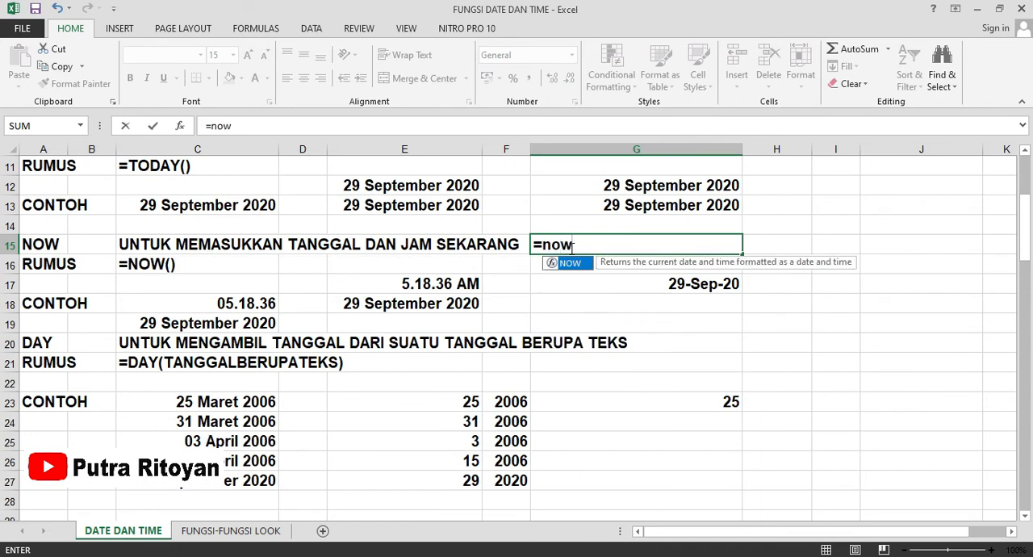
type("(")
key("Return")
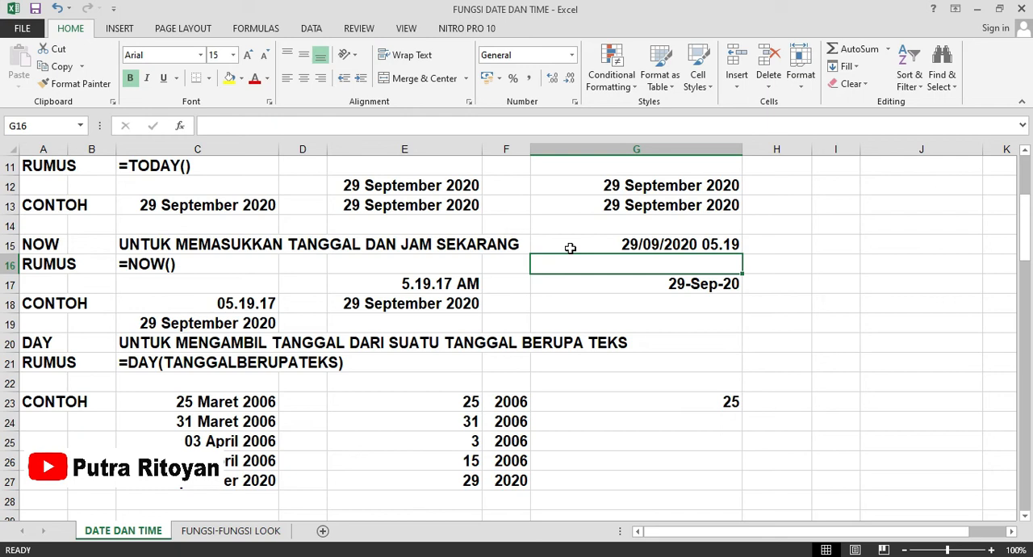
left_click(599, 243)
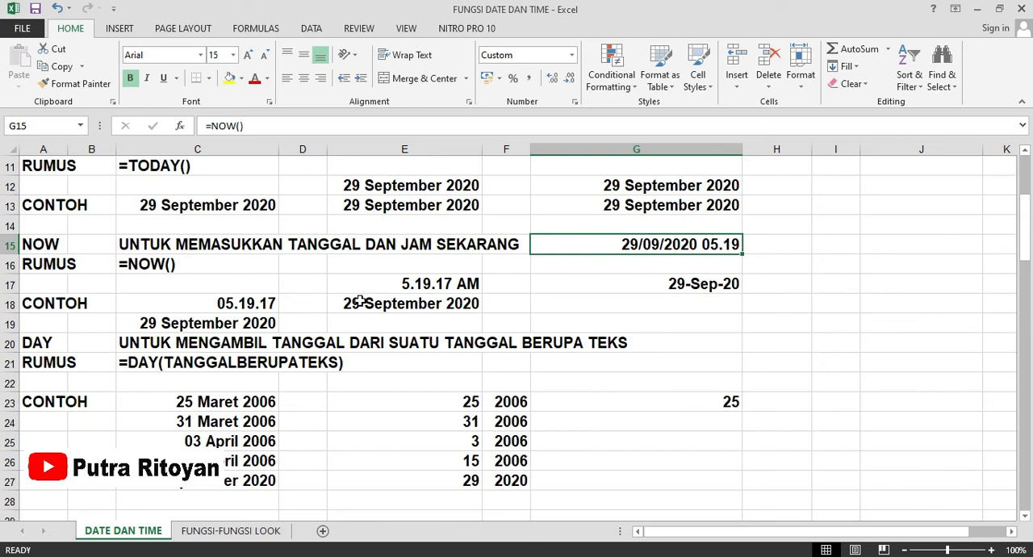
Check the DAY examples in row 23, extract the day from the date in C27 with =DAY(C27) in cell G27, and check the formula.
scroll(360, 300, "down", 1)
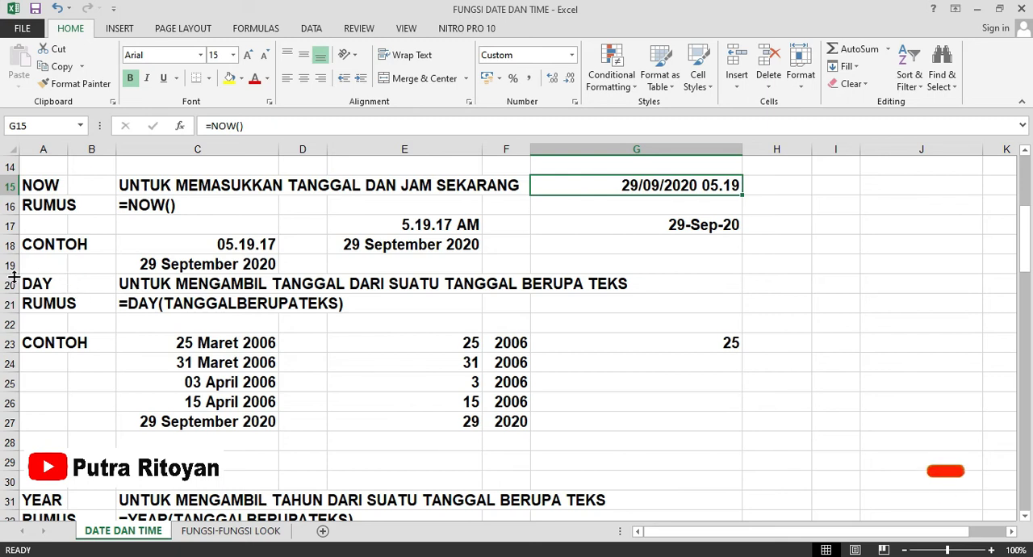
scroll(13, 277, "down", 1)
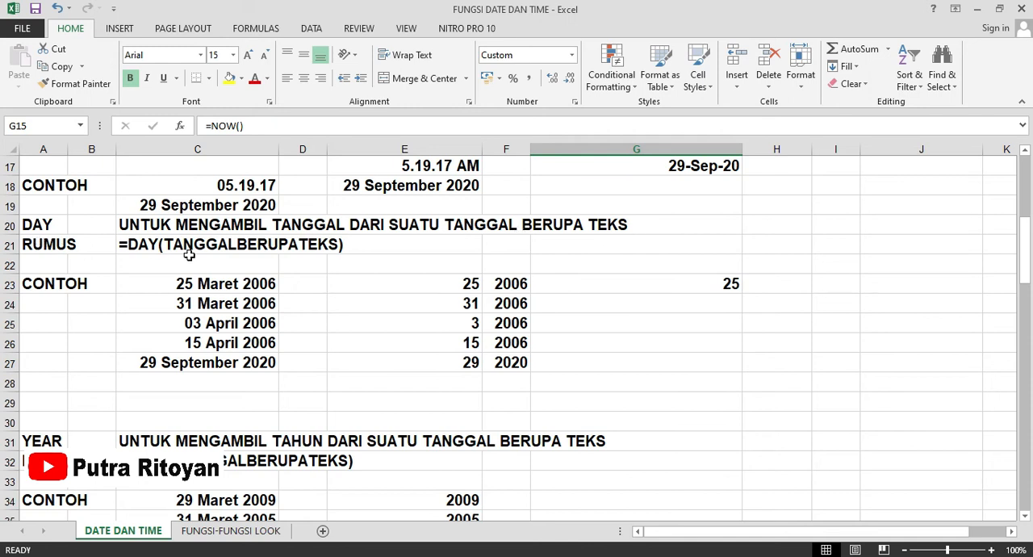
left_click(517, 286)
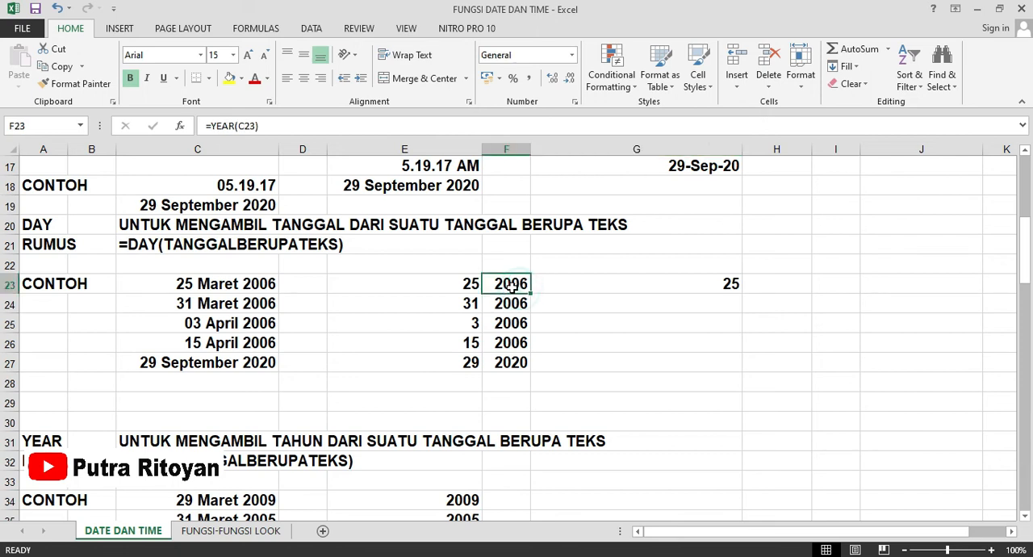
left_click(409, 278)
left_click(305, 246)
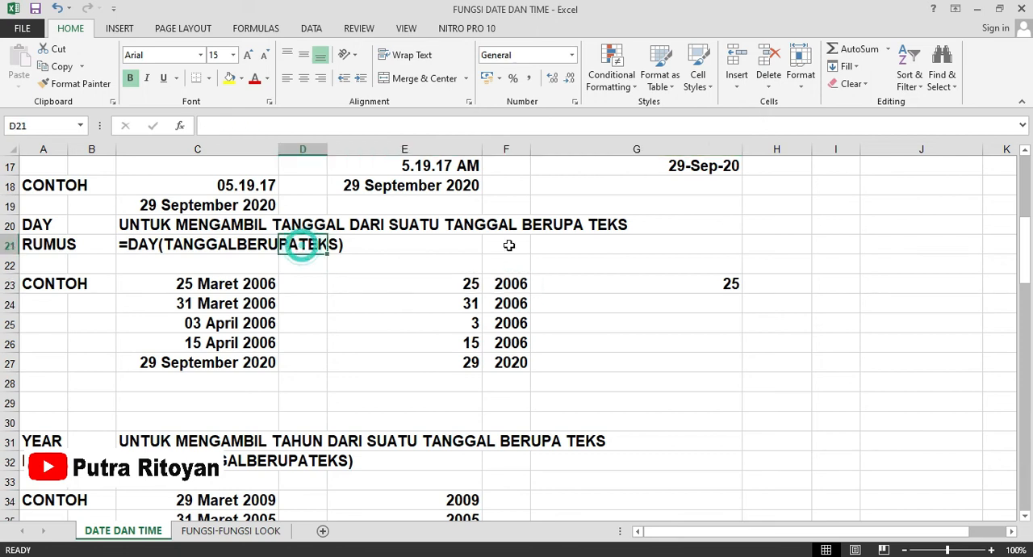
left_click(699, 279)
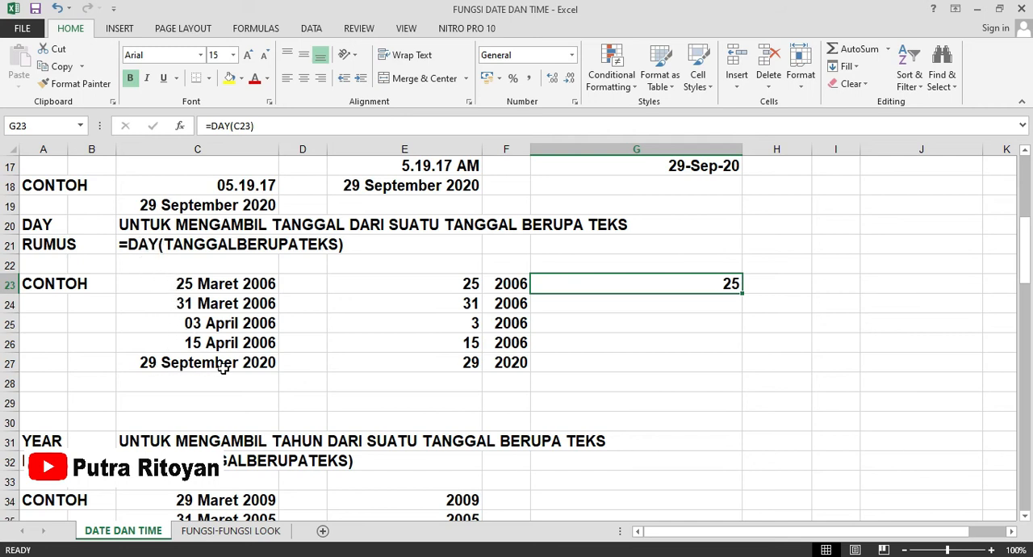
left_click(577, 372)
type("=")
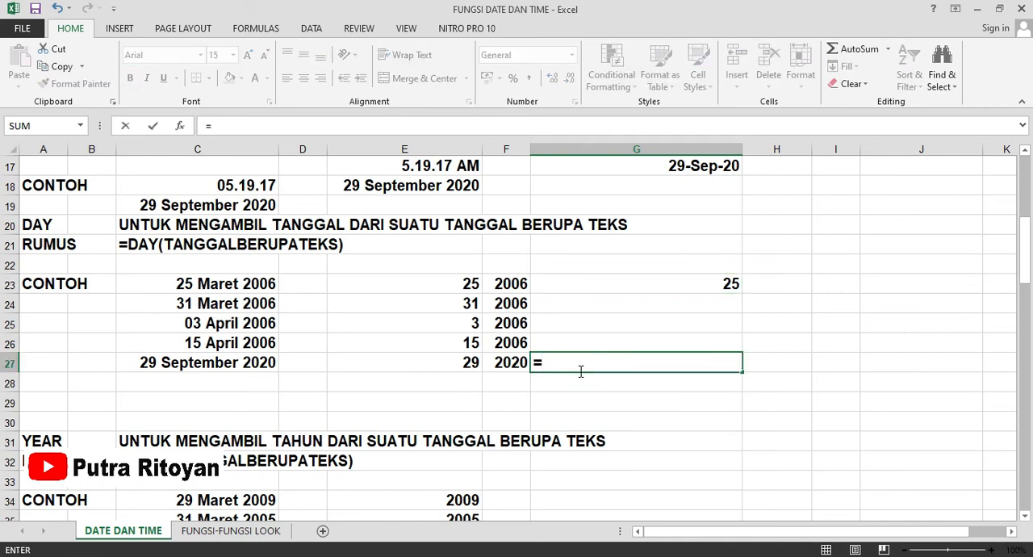
type("day")
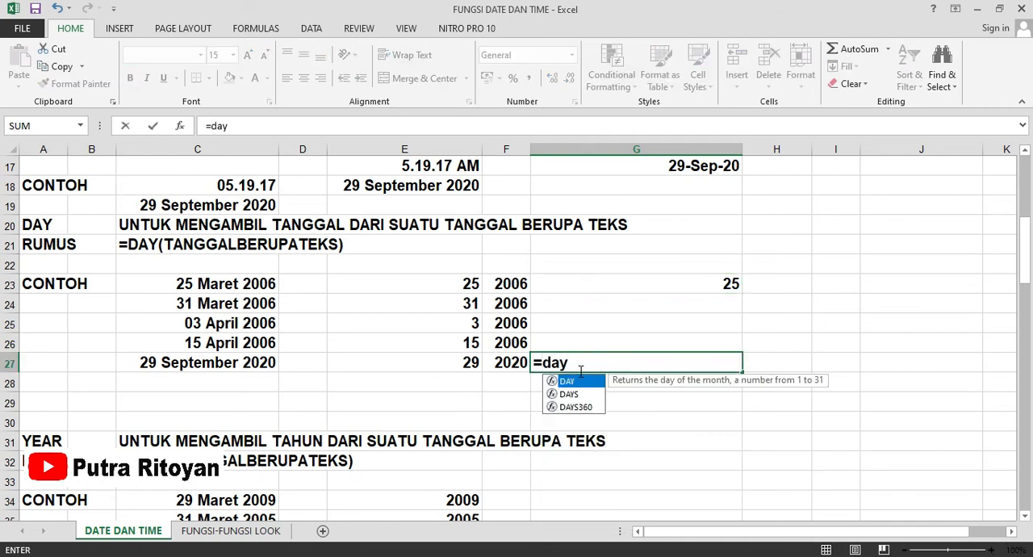
type("(")
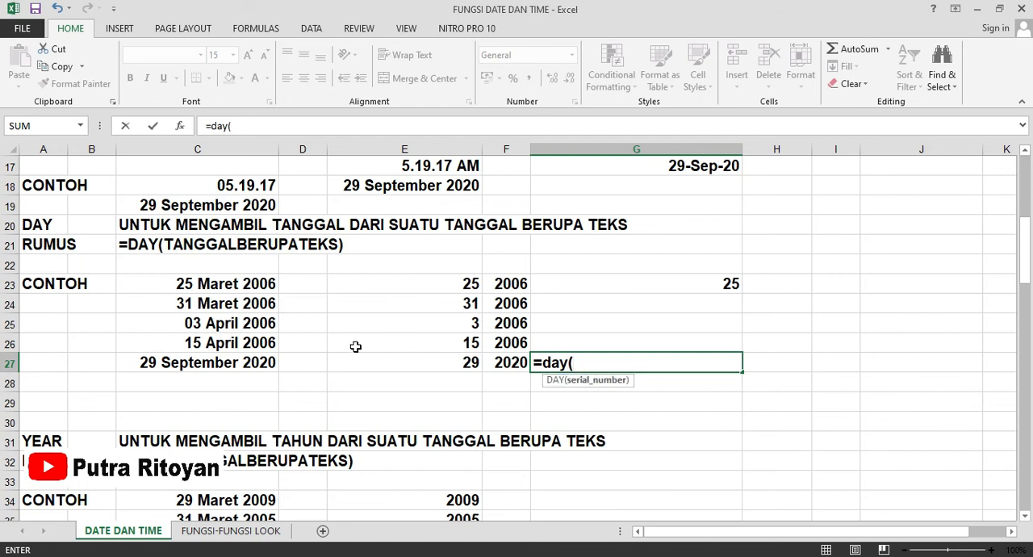
left_click(260, 364)
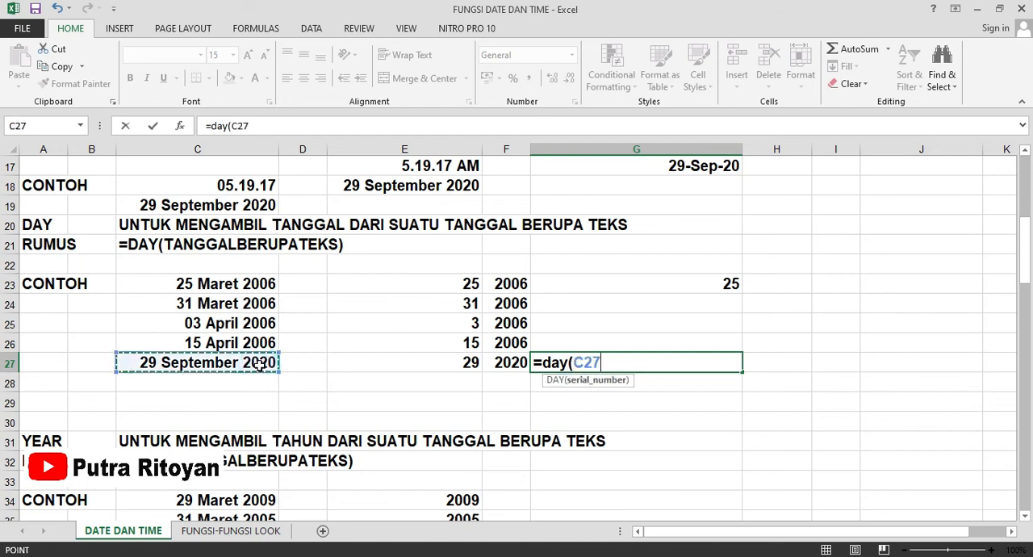
type(")")
key("Return")
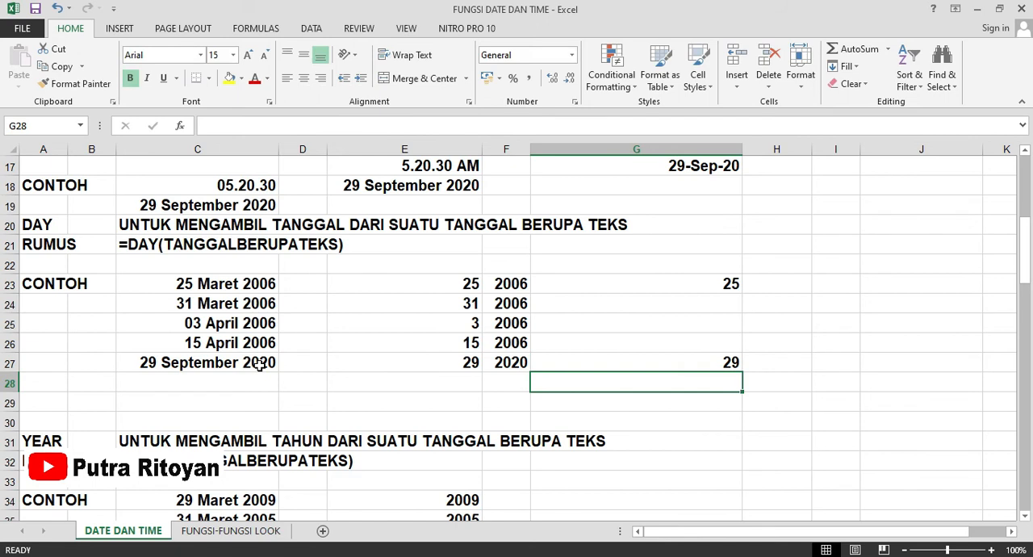
left_click(676, 364)
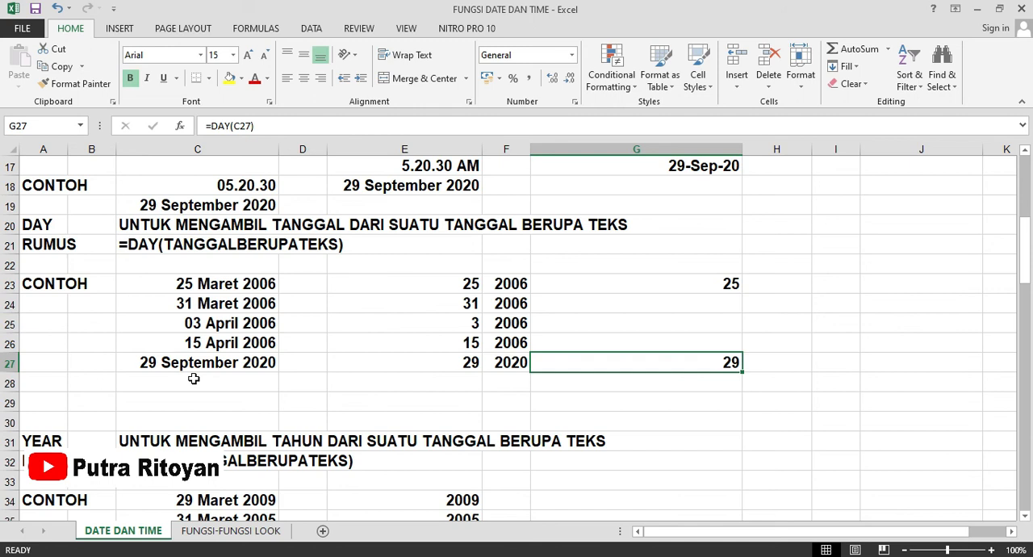
Extract the year from the date in C35 with =YEAR(C35) in cell G35 and check the entered formula.
scroll(193, 379, "down", 1)
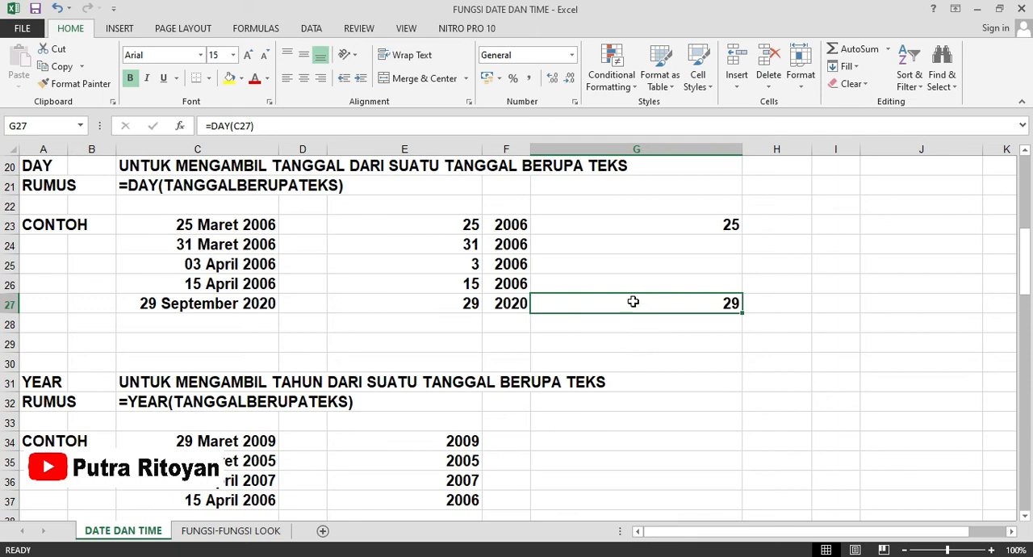
scroll(643, 327, "down", 1)
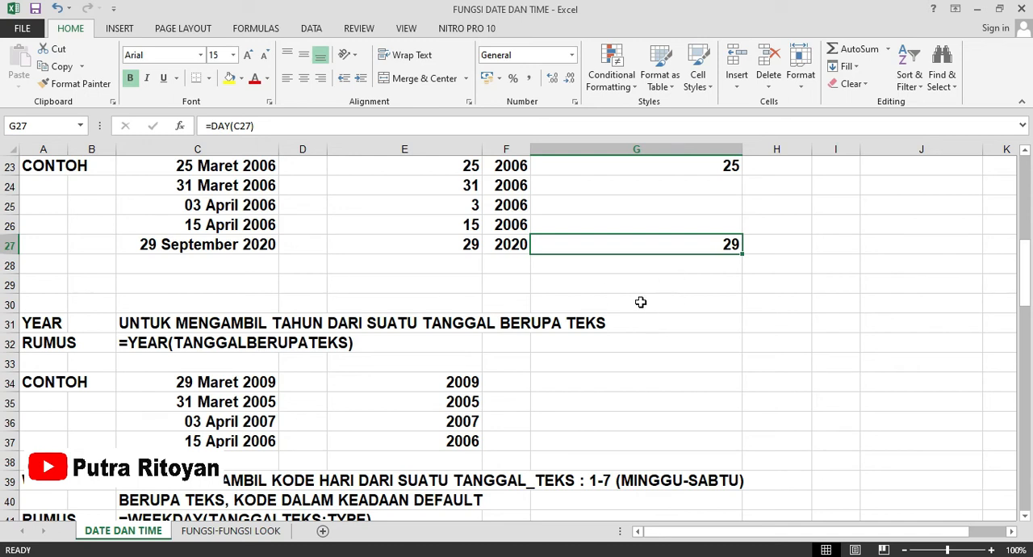
left_click(654, 403)
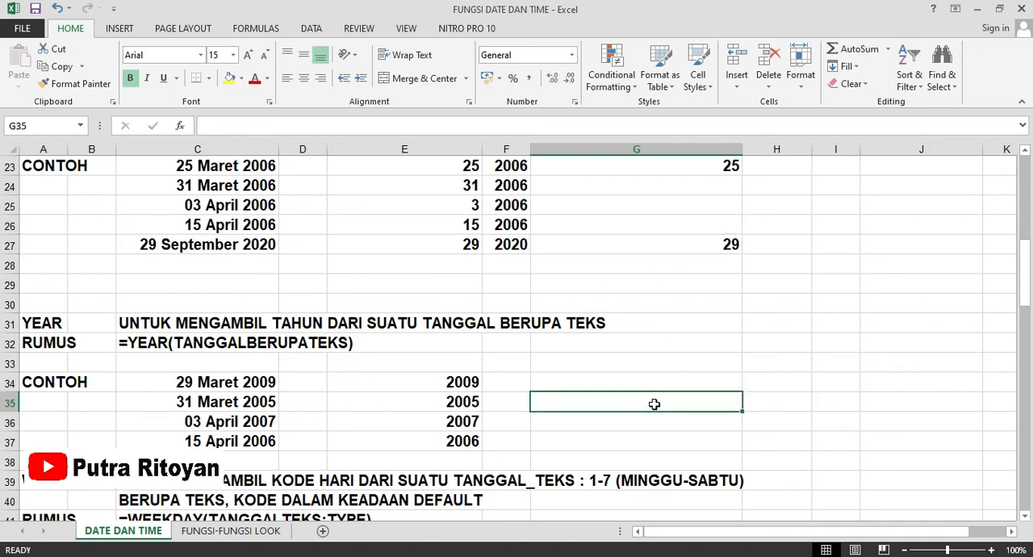
type("=yer")
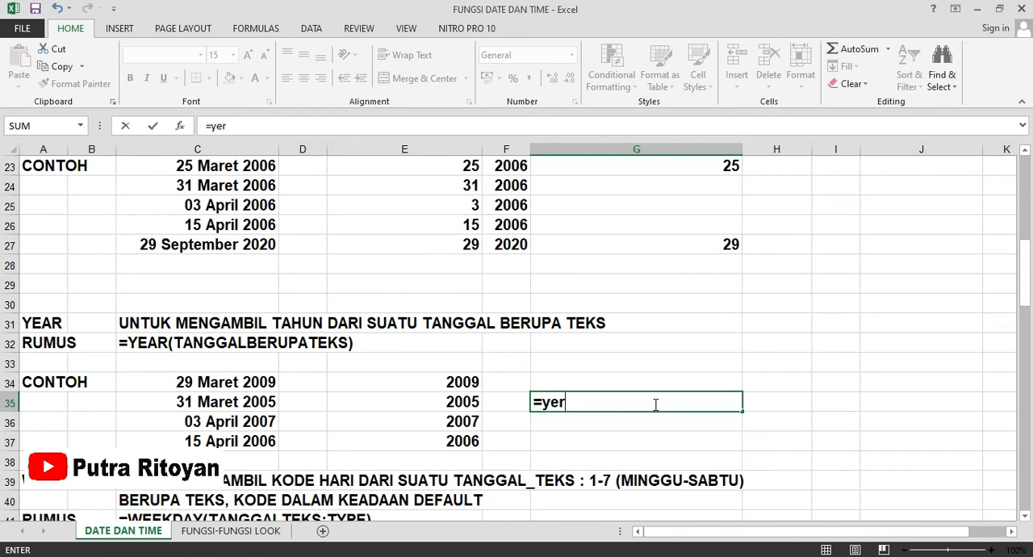
key("BackSpace")
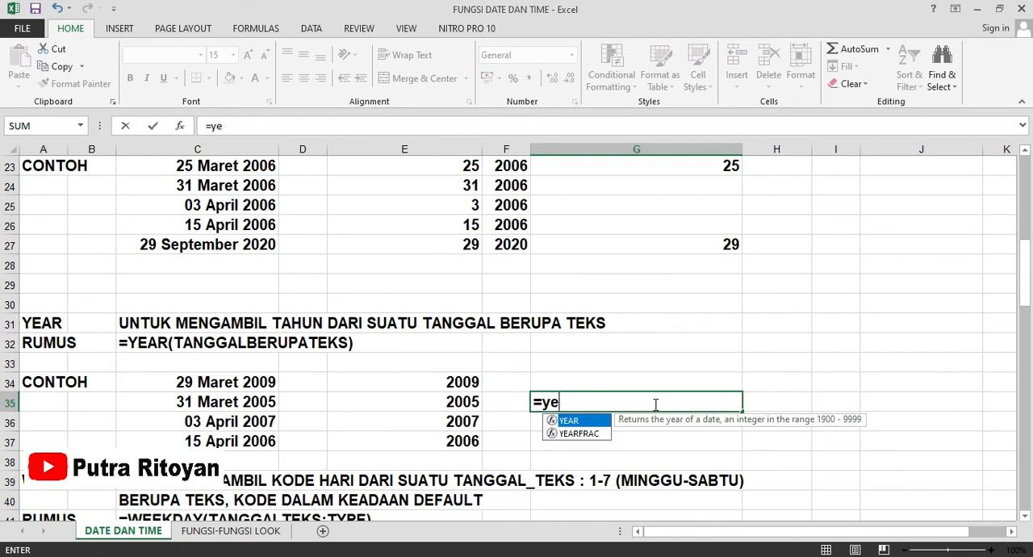
double_click(581, 419)
left_click(249, 402)
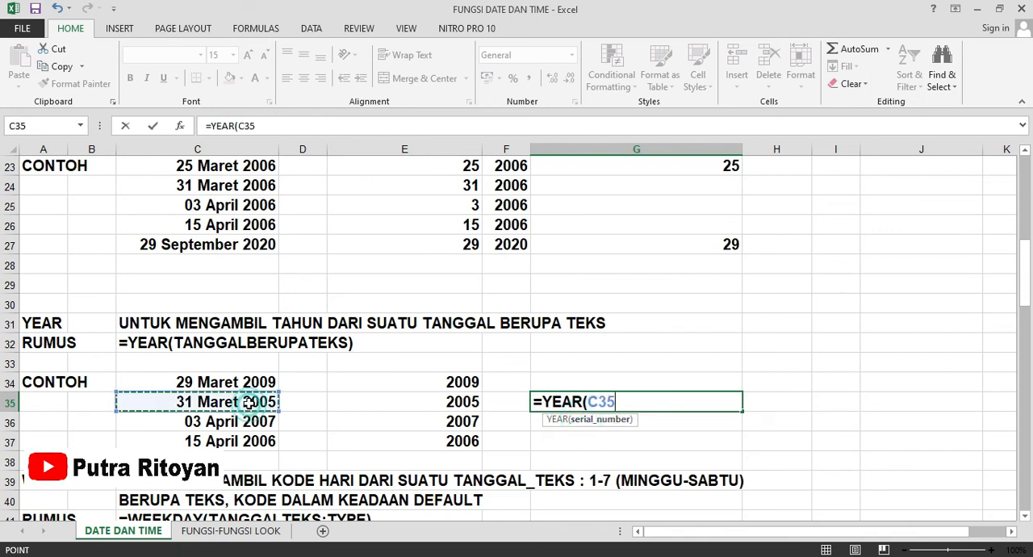
key("Return")
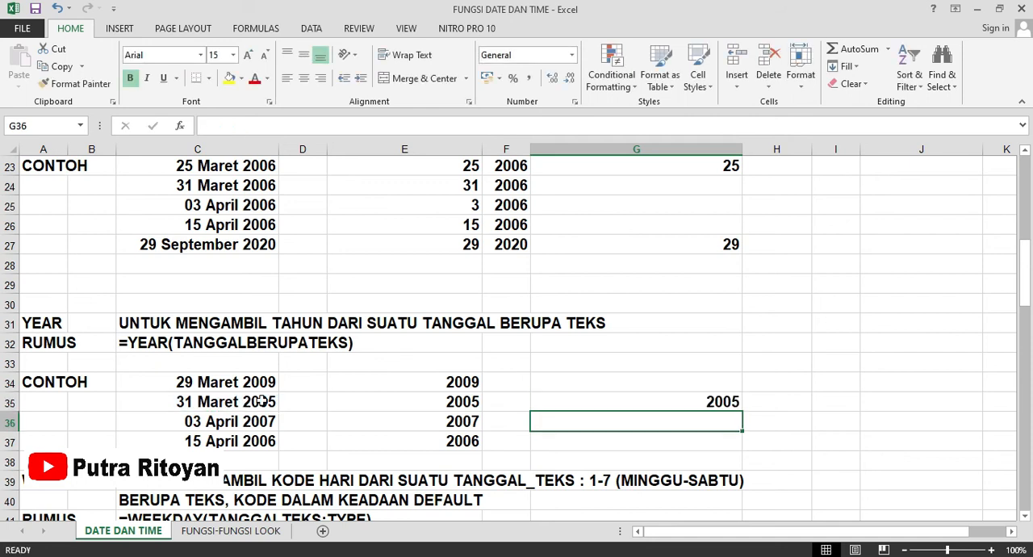
left_click(652, 400)
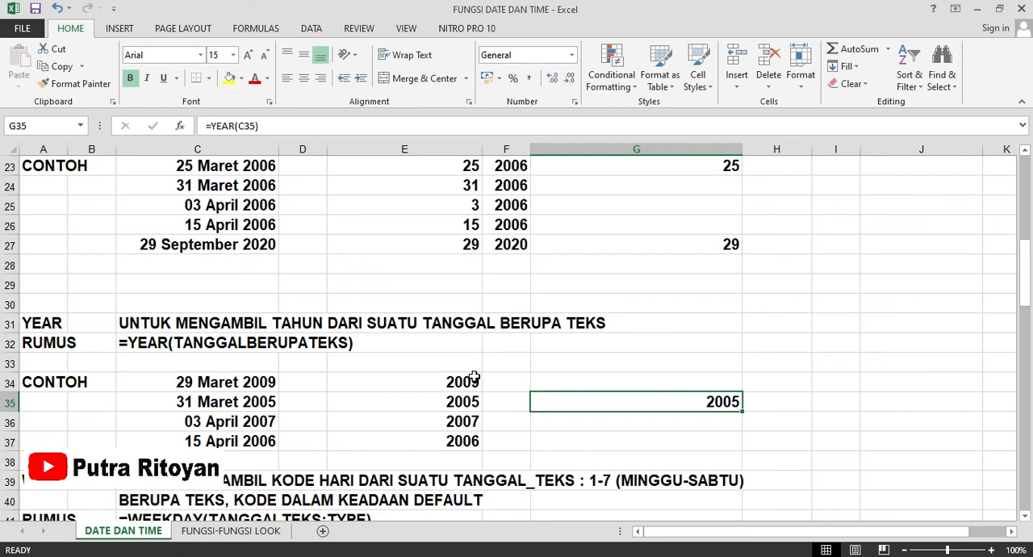
Look through the WEEKDAY and TEXT sections and examine the example TEXT formula in cell E52.
scroll(472, 373, "down", 3)
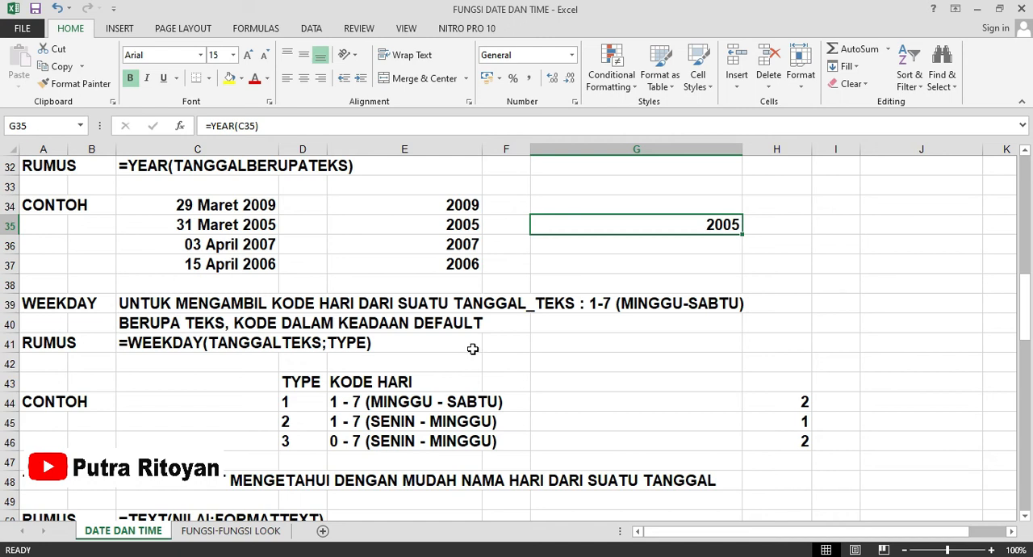
scroll(473, 349, "down", 3)
scroll(473, 355, "down", 1)
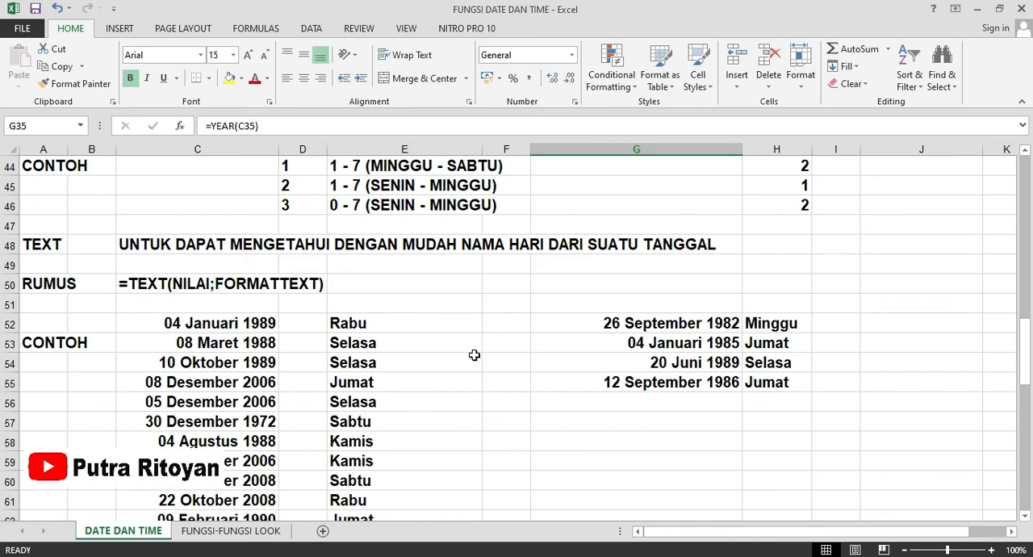
scroll(474, 355, "down", 1)
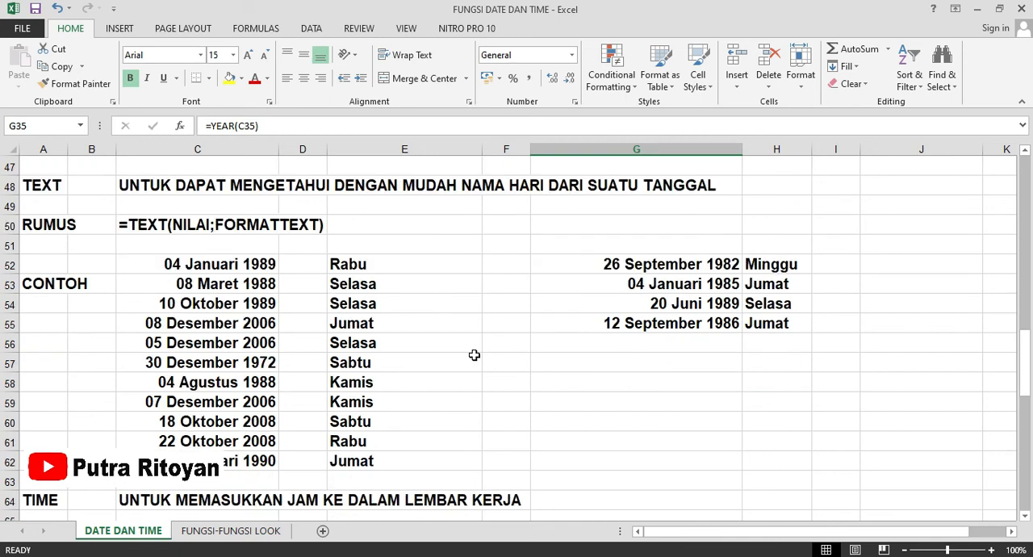
left_click(419, 265)
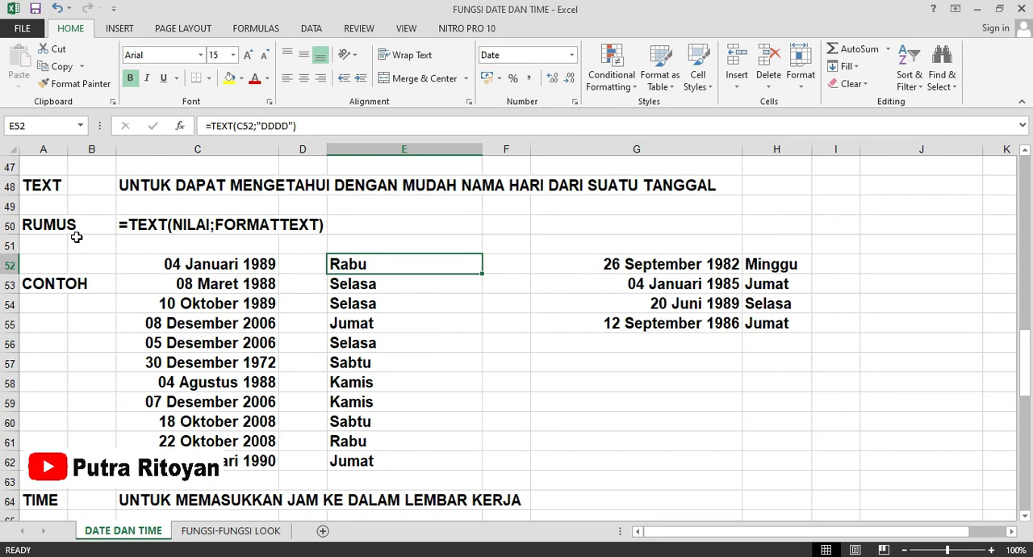
scroll(113, 249, "up", 1)
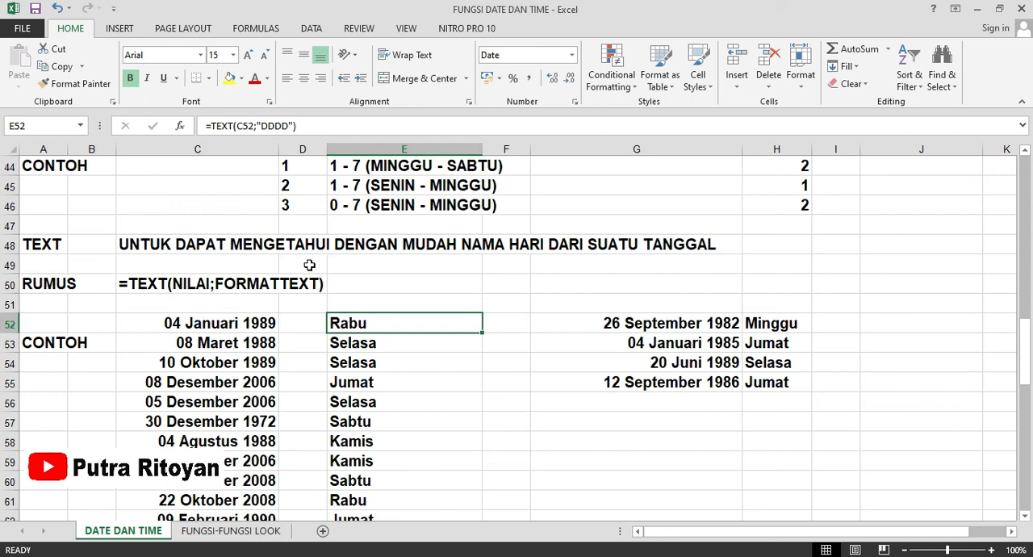
scroll(309, 264, "down", 1)
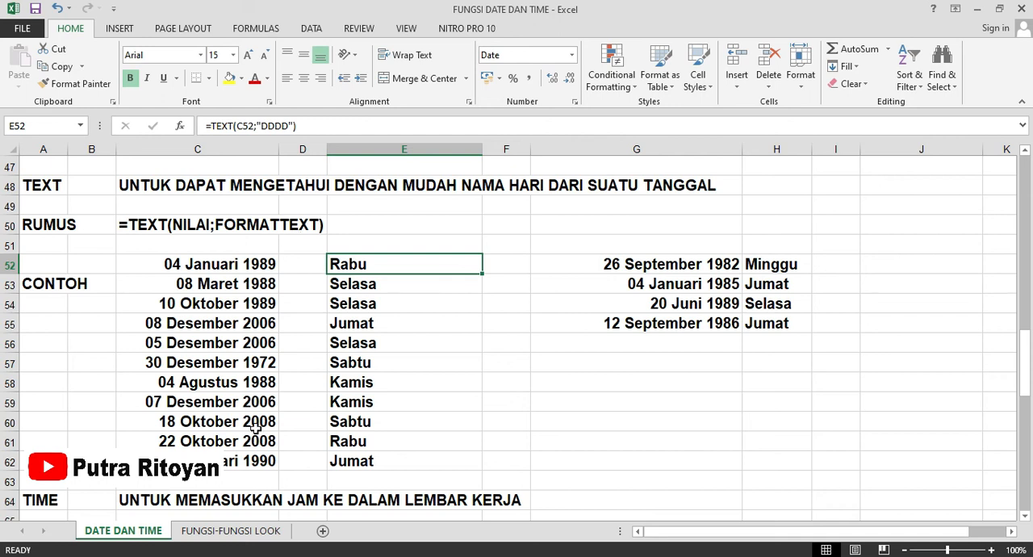
Clear the day names from cells E53:E62 and check the example TEXT formula in E52.
left_click(415, 308)
left_click_drag(376, 285, 376, 464)
key("Delete")
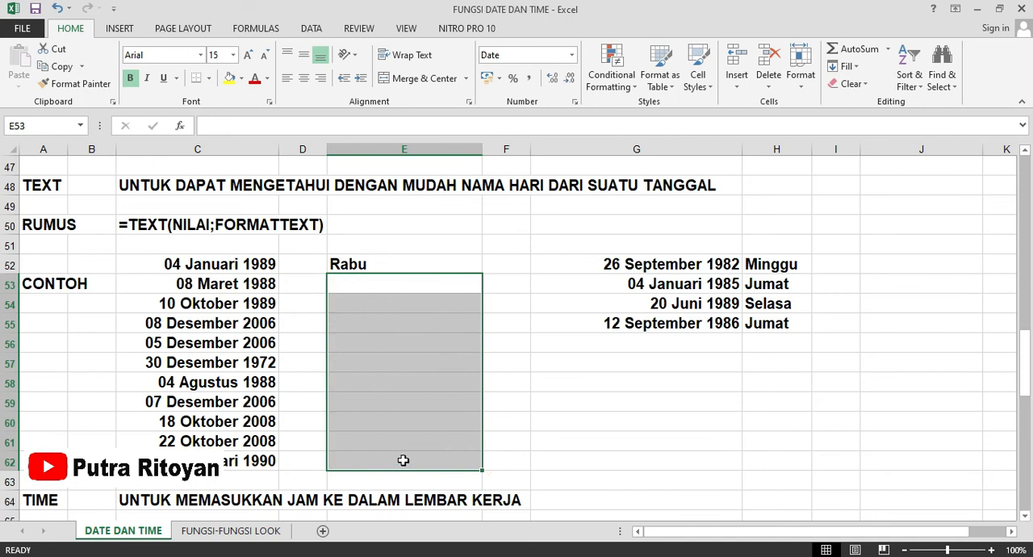
left_click(544, 429)
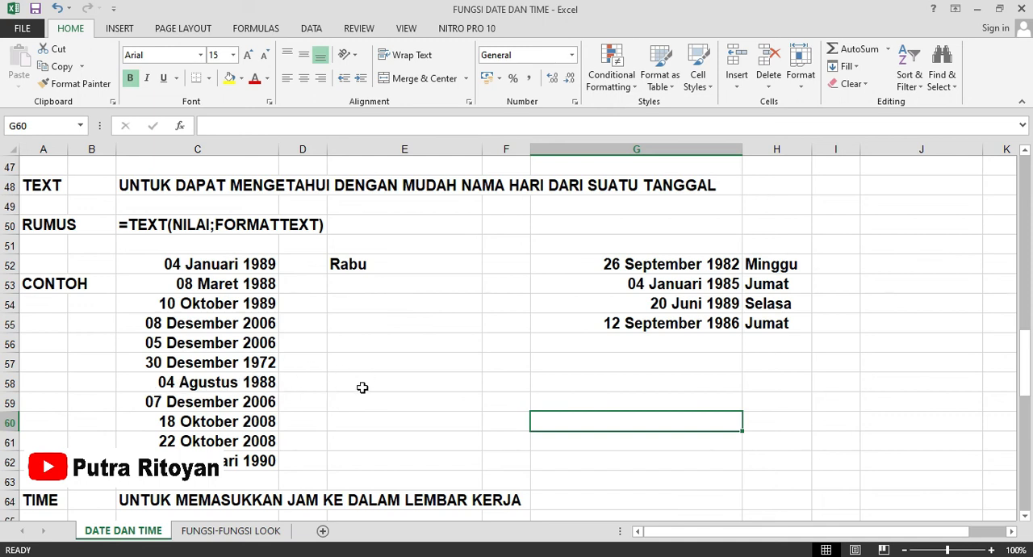
left_click(353, 266)
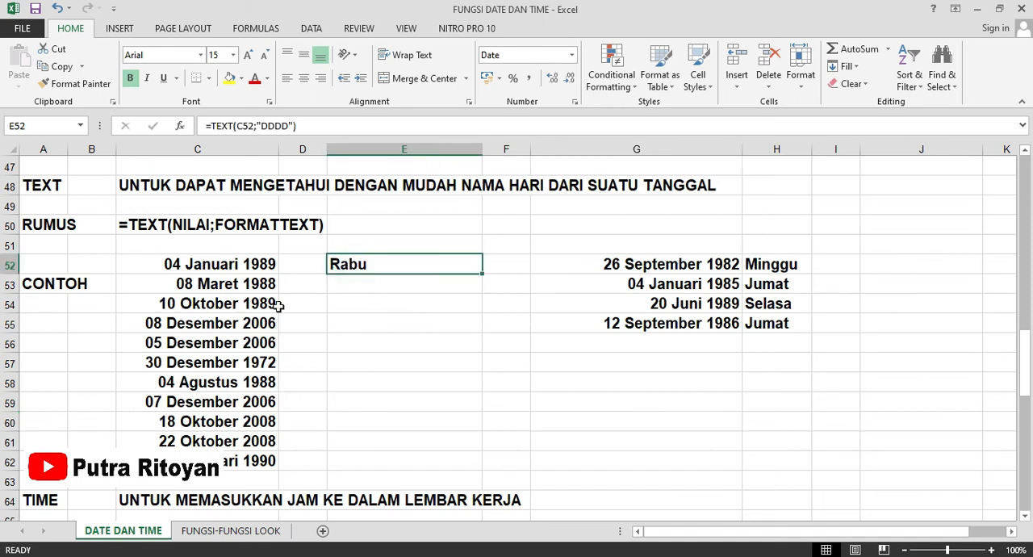
Get the day name of the date in C58 with =TEXT(C58;"dddd") in cell E58 and check the entered formula.
left_click(347, 387)
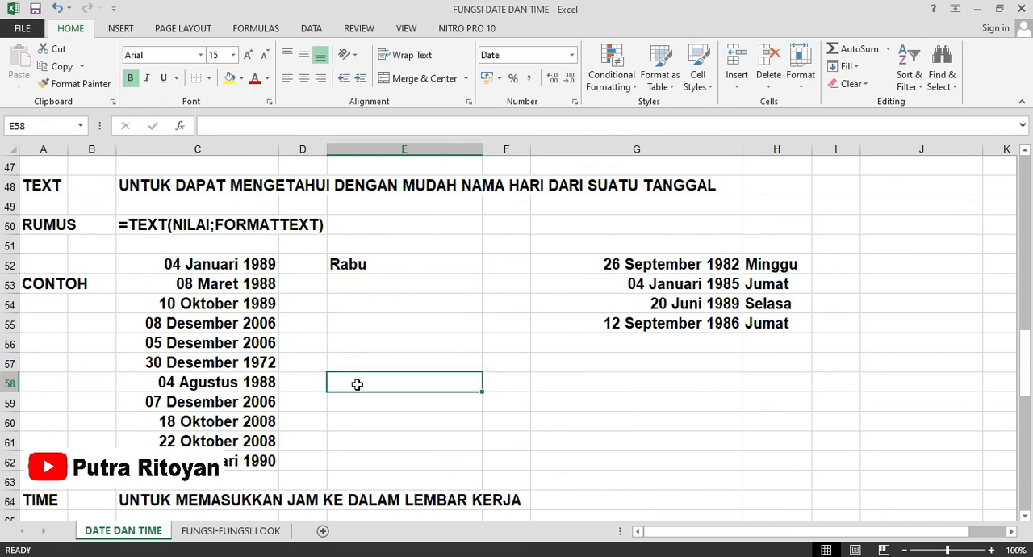
type("=")
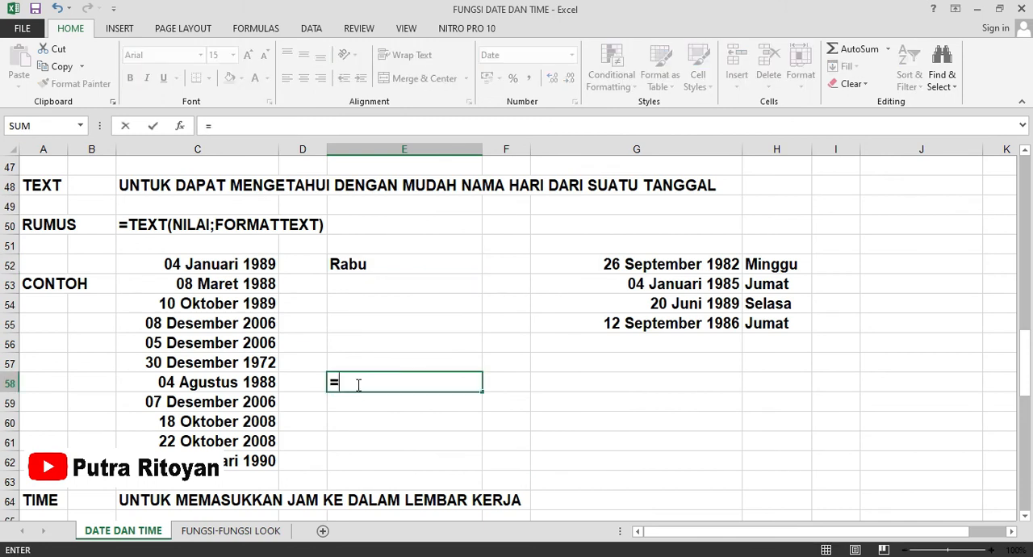
type("tex")
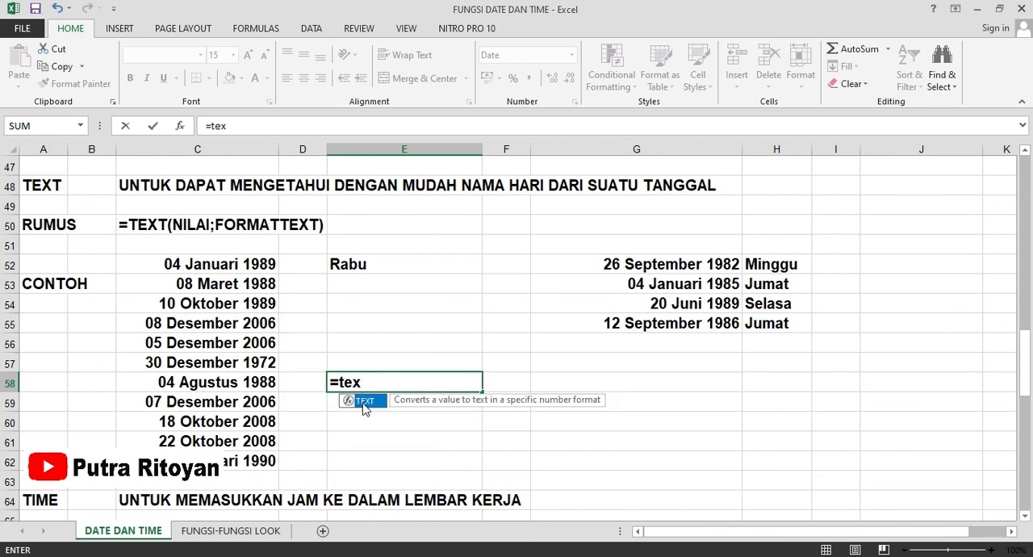
double_click(362, 400)
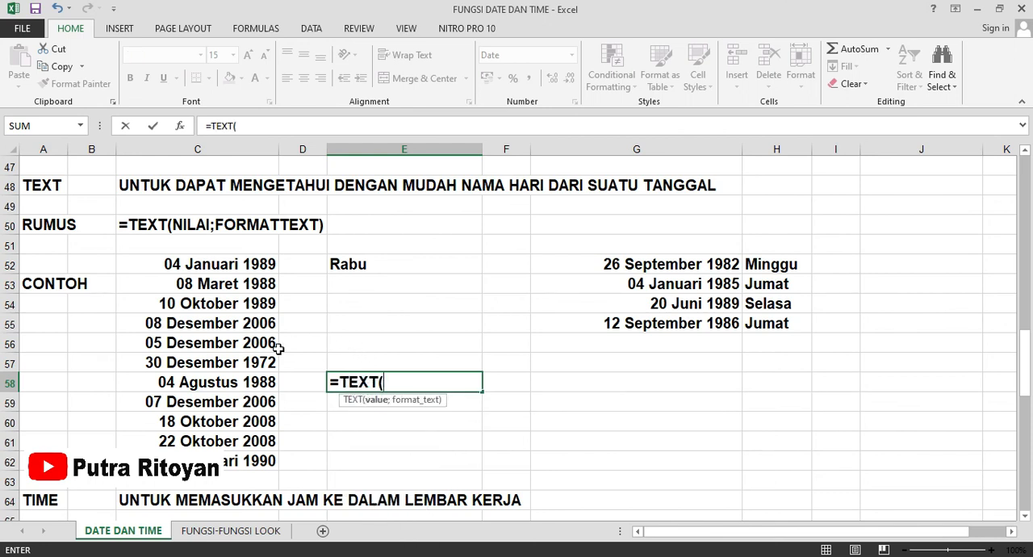
left_click(221, 382)
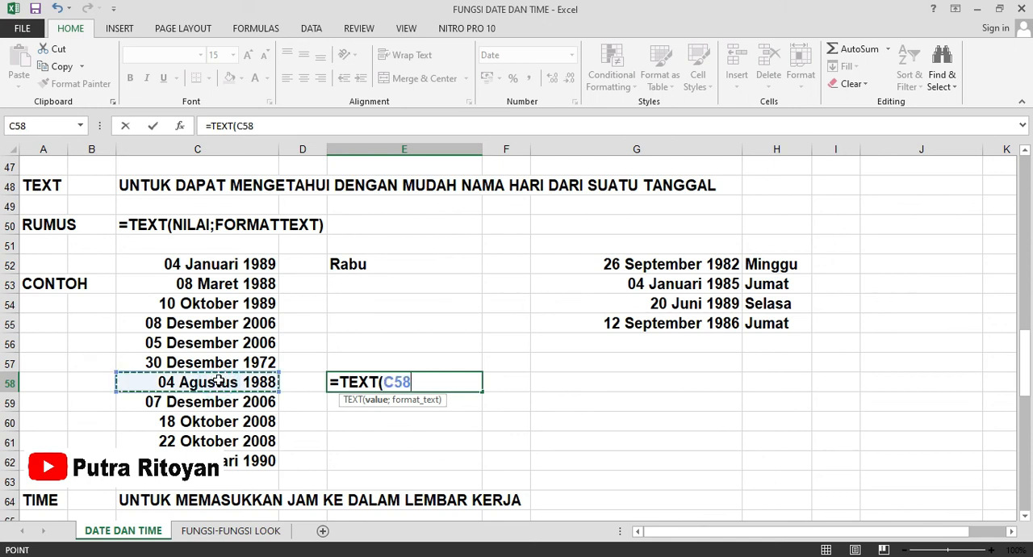
type(";")
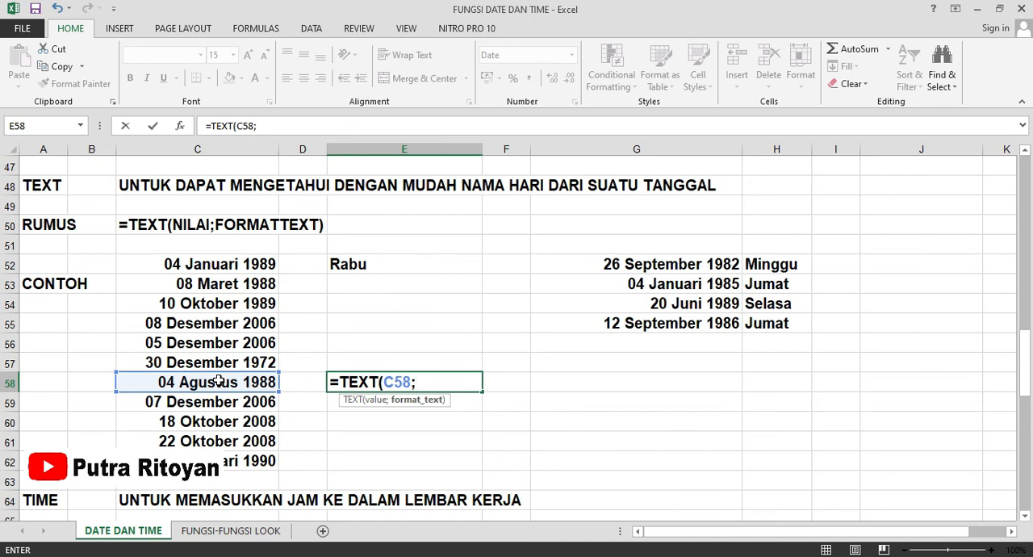
type("\"dddd\")")
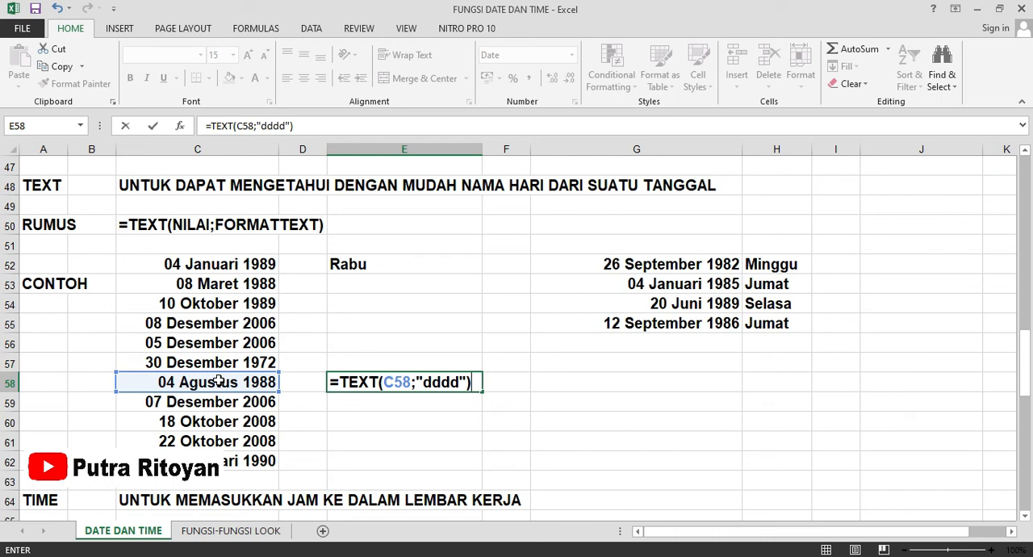
key("Return")
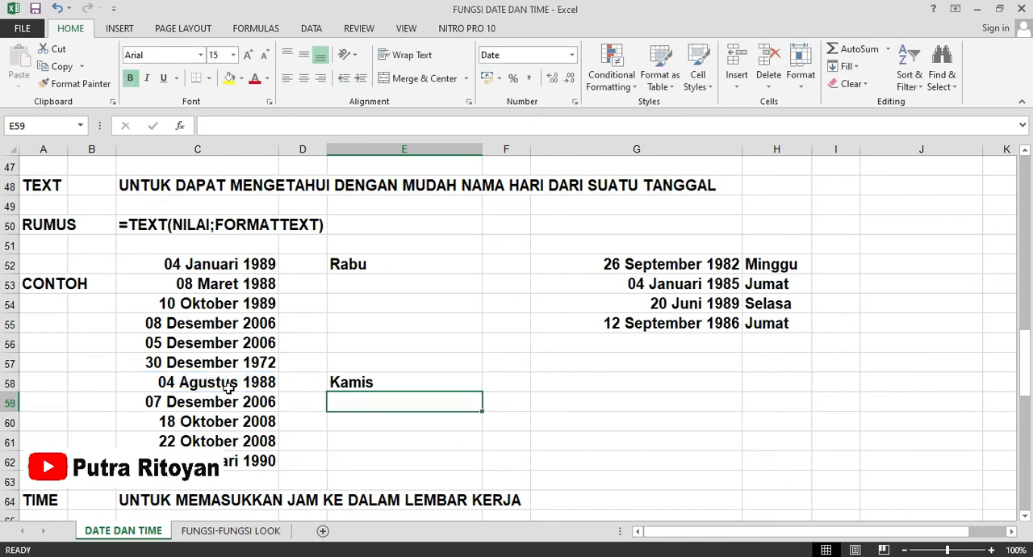
left_click(381, 382)
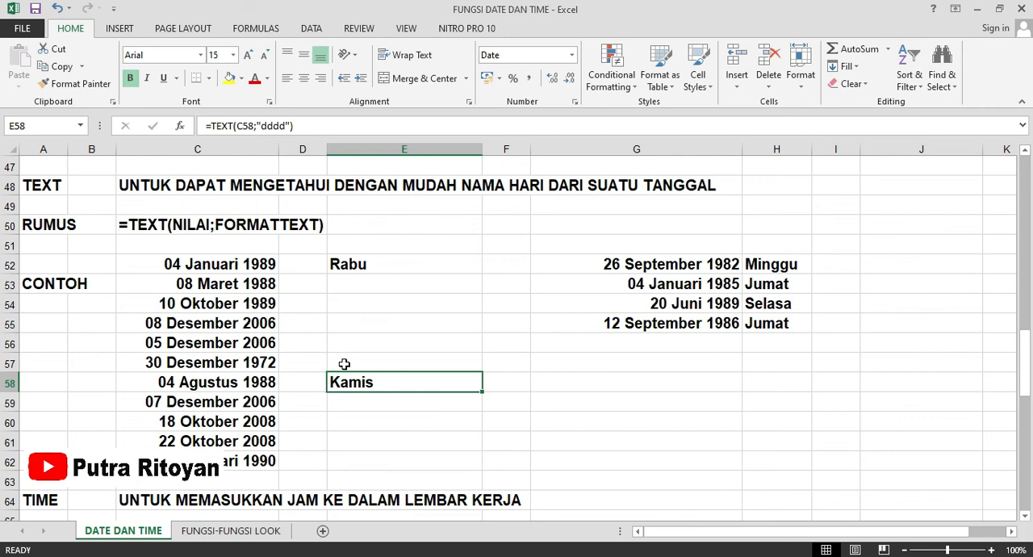
Check the TIME example in E68 and enter a time in cell G69 with =TIME(09;09;09).
scroll(345, 361, "down", 4)
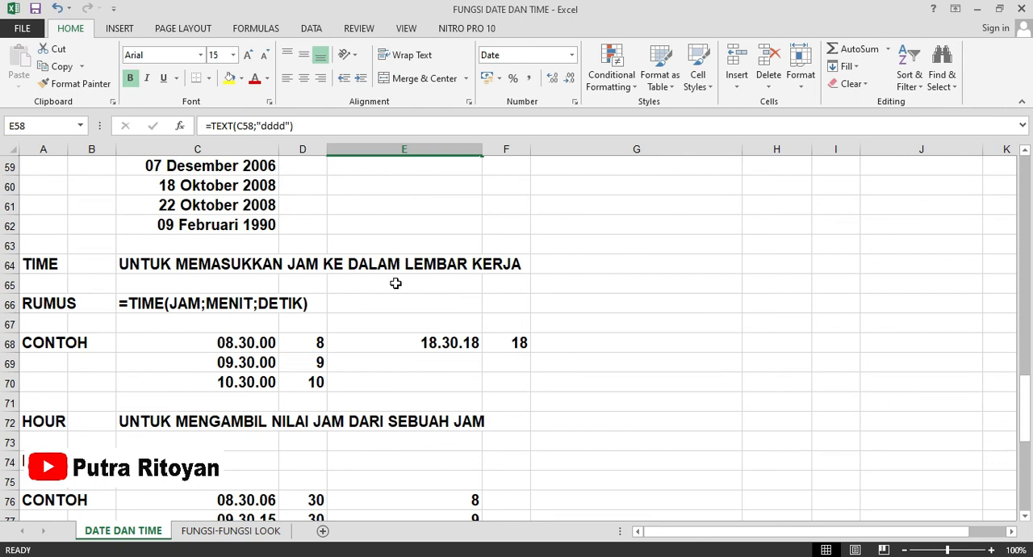
left_click(392, 342)
left_click(672, 359)
type("=")
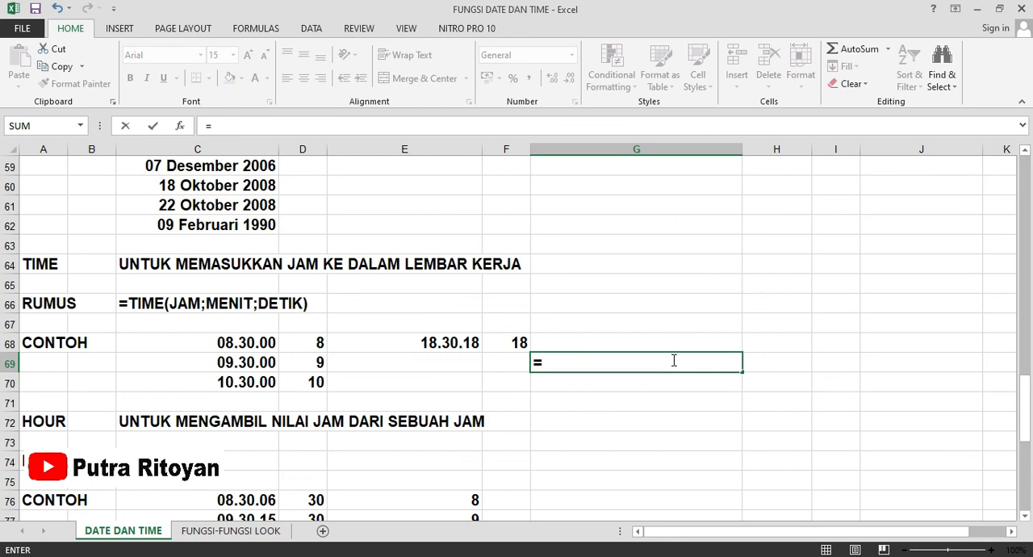
type("time")
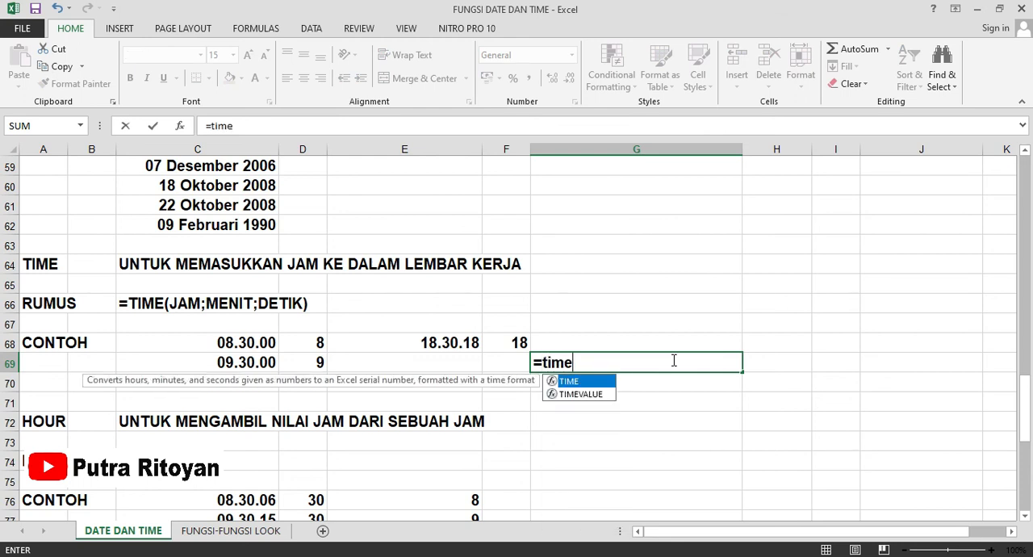
double_click(593, 381)
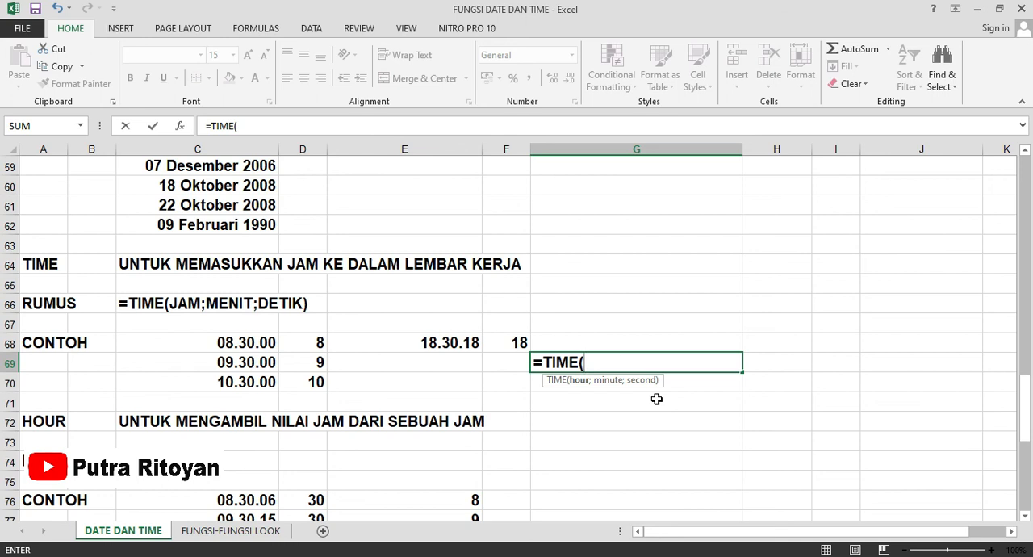
type("09;09;09")
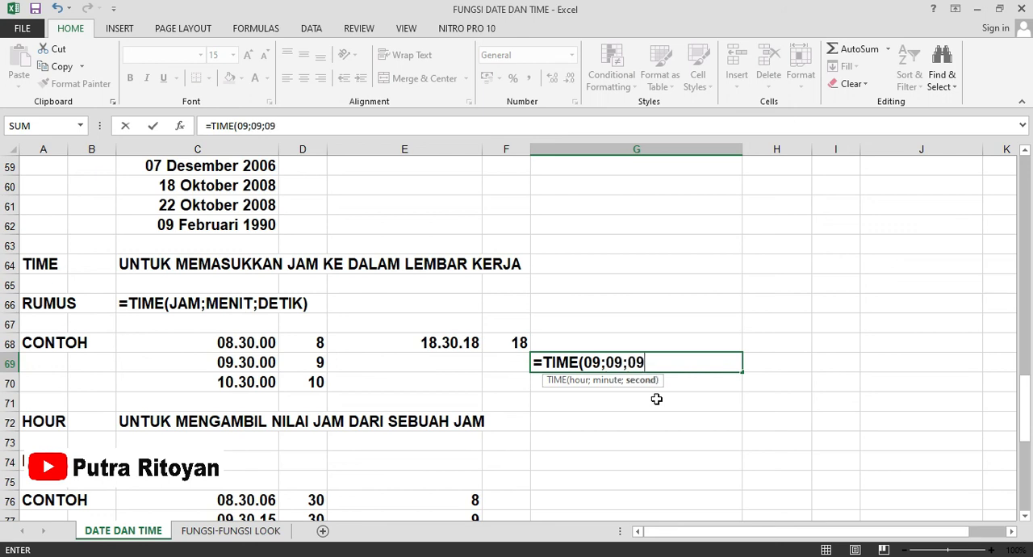
type(")")
key("Return")
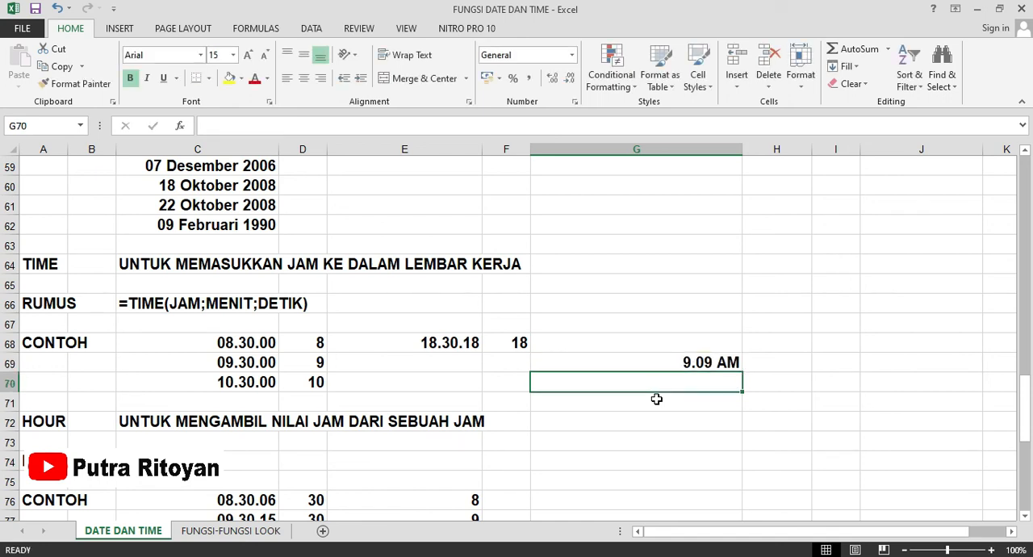
Go to the HOUR section and examine the example formulas in cells C76, D76 and E76.
scroll(278, 418, "down", 1)
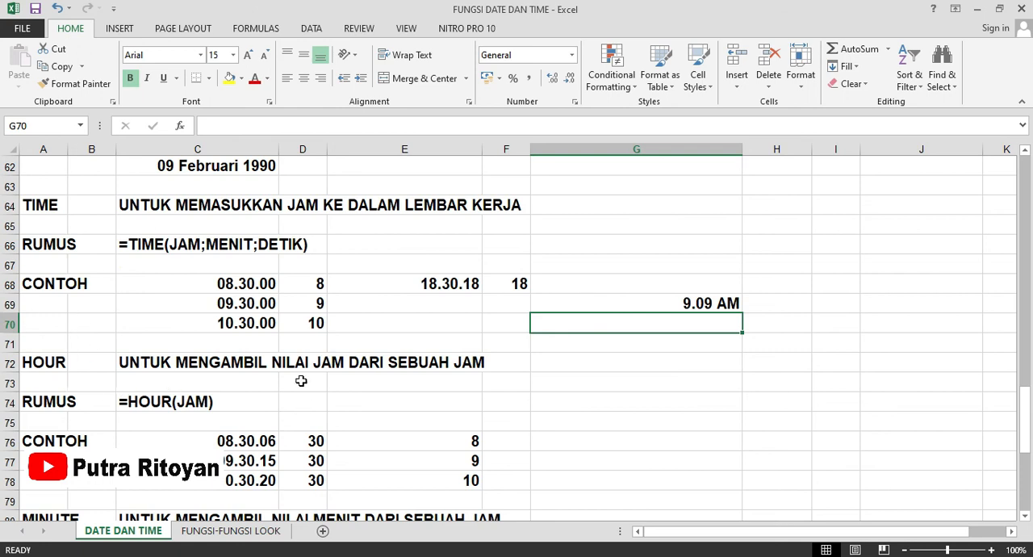
scroll(374, 392, "down", 1)
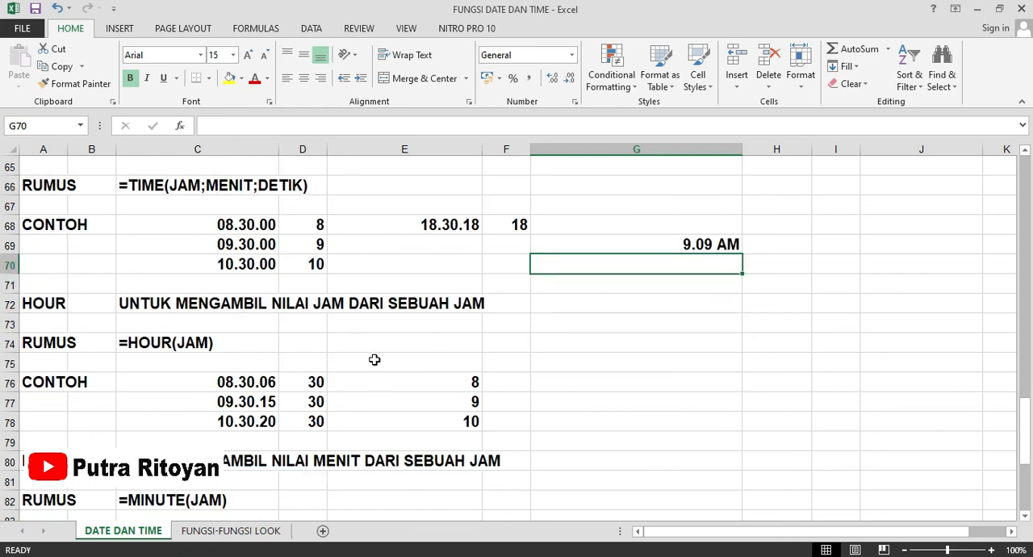
left_click(191, 384)
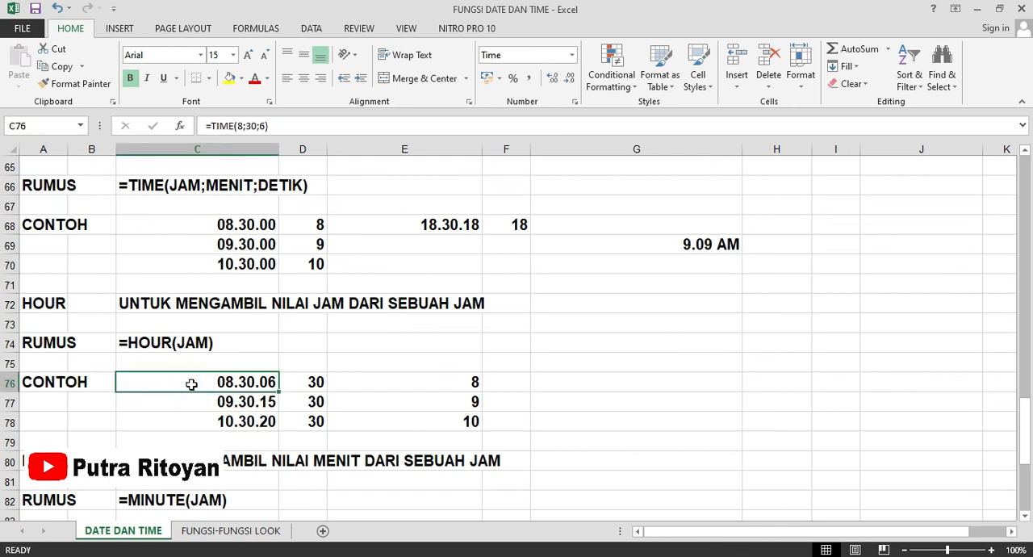
left_click(313, 382)
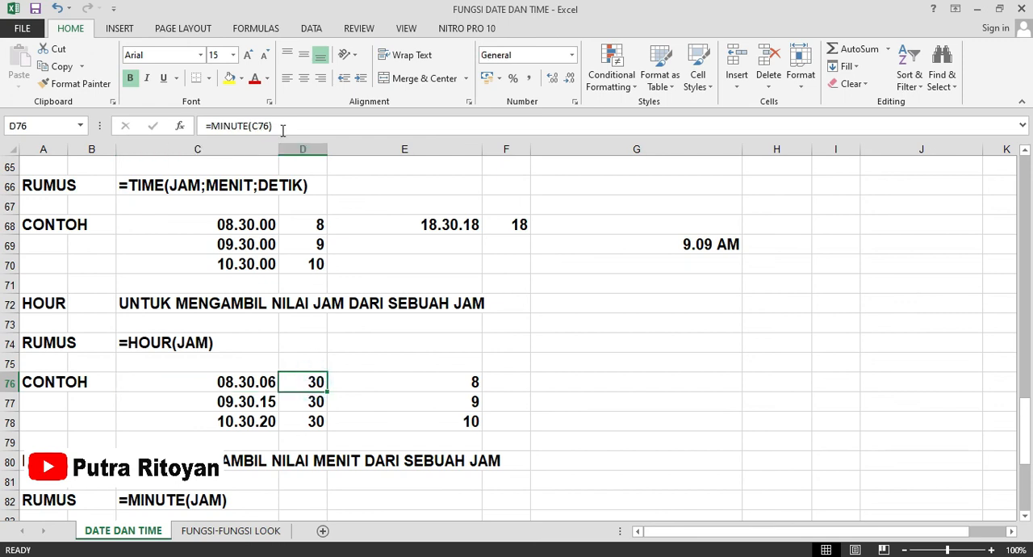
left_click(445, 382)
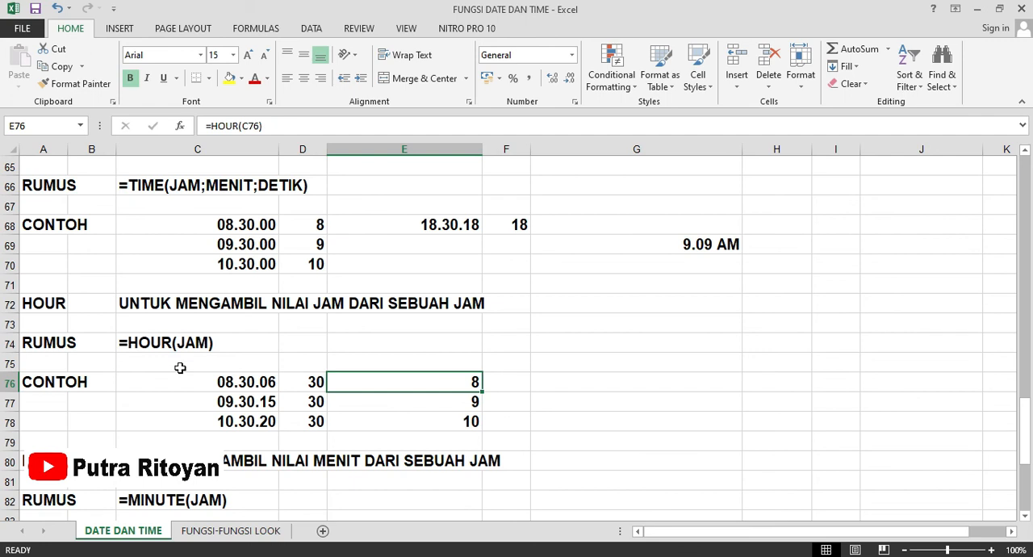
Extract the hour from the time in C76 with =HOUR(C76) in cell G76.
left_click(578, 381)
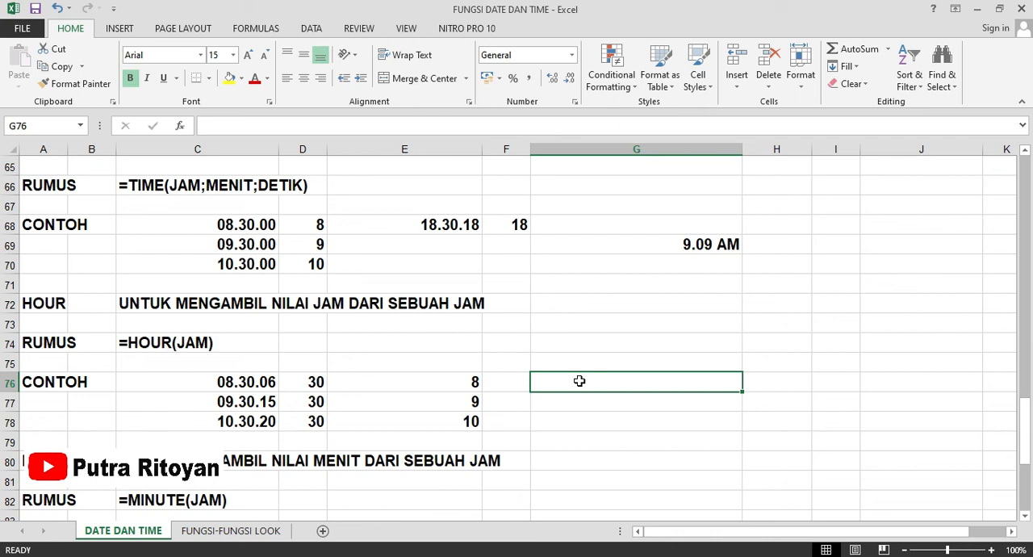
type("=ho")
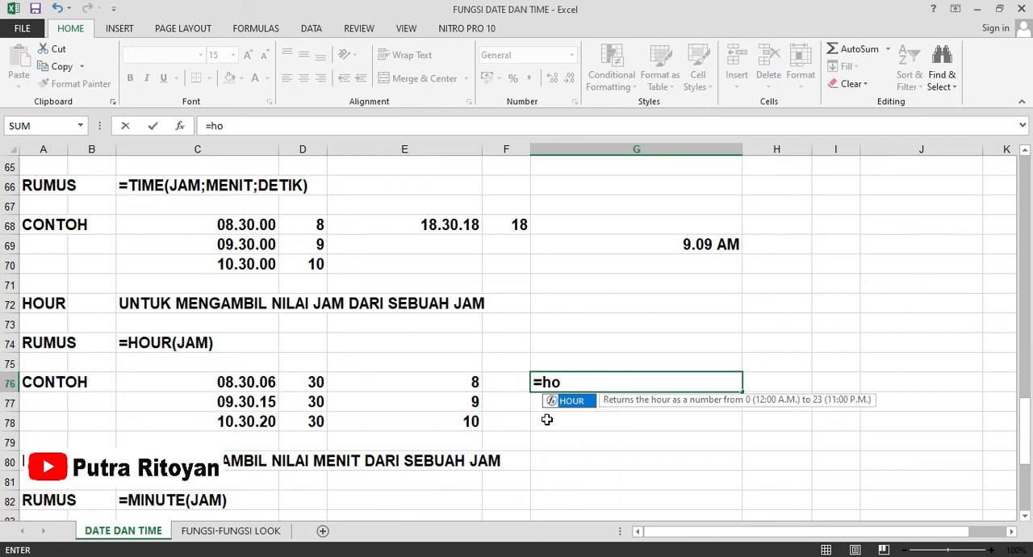
double_click(571, 400)
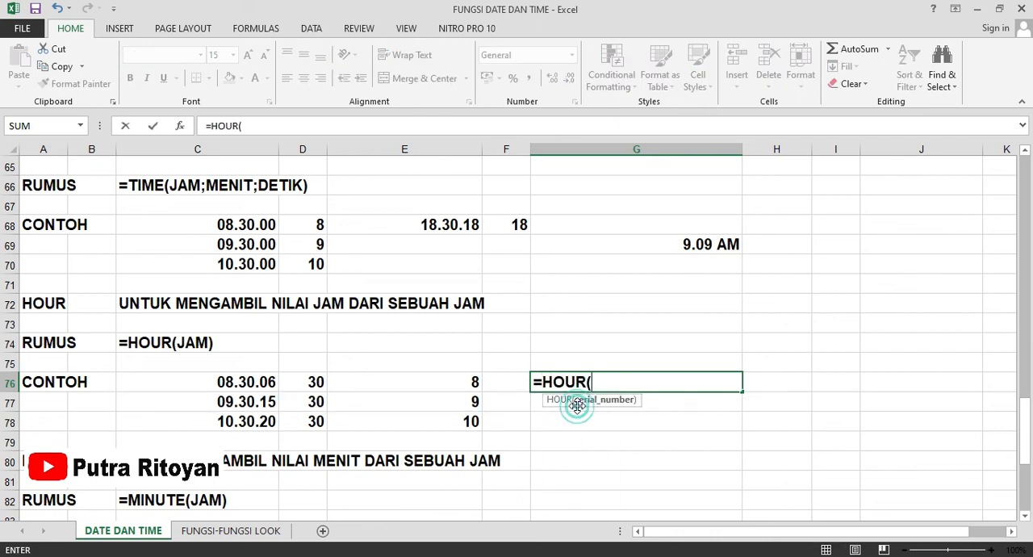
left_click(255, 381)
key("Return")
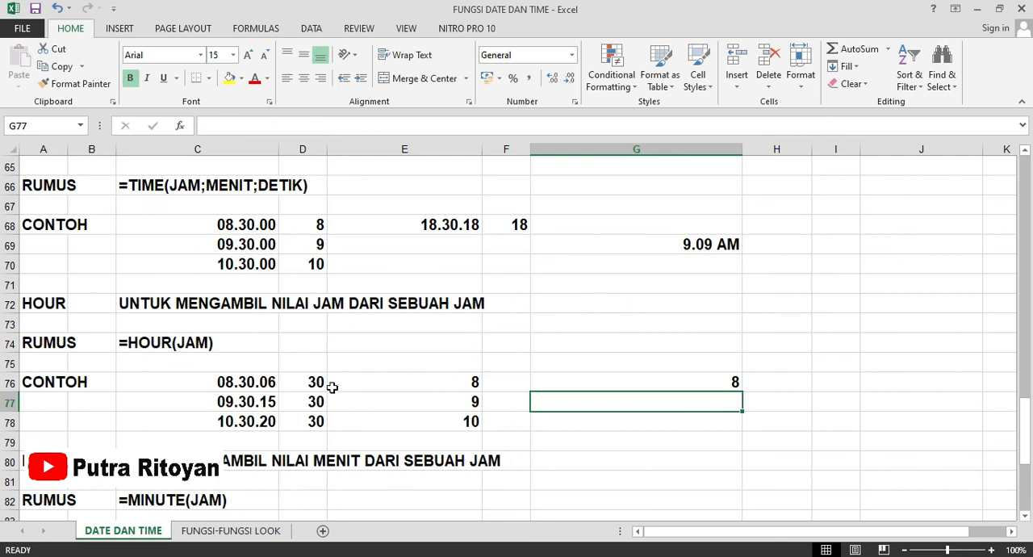
Check the formulas in E76 and D76 again and look through the MINUTE and SECOND sections.
left_click(417, 377)
left_click(308, 386)
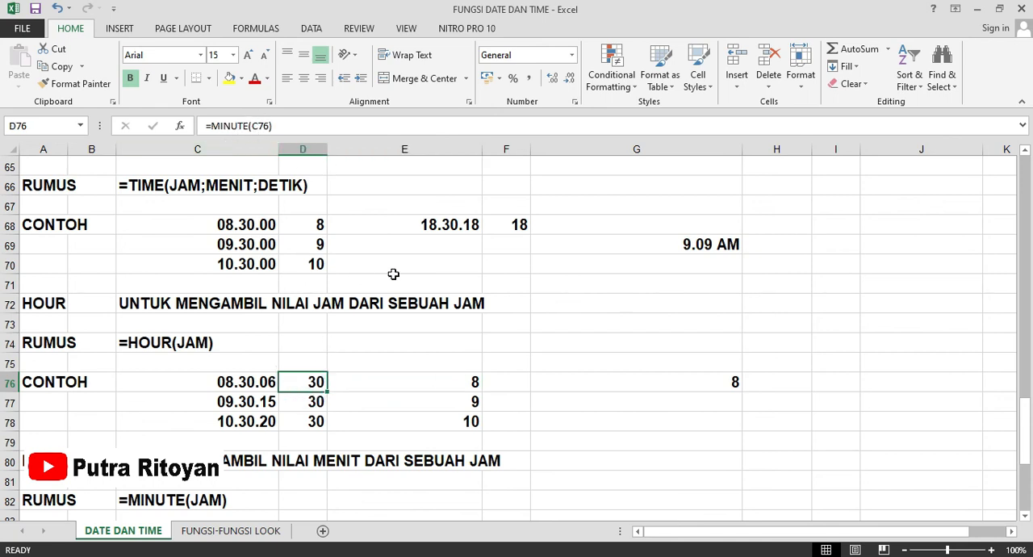
scroll(382, 337, "down", 3)
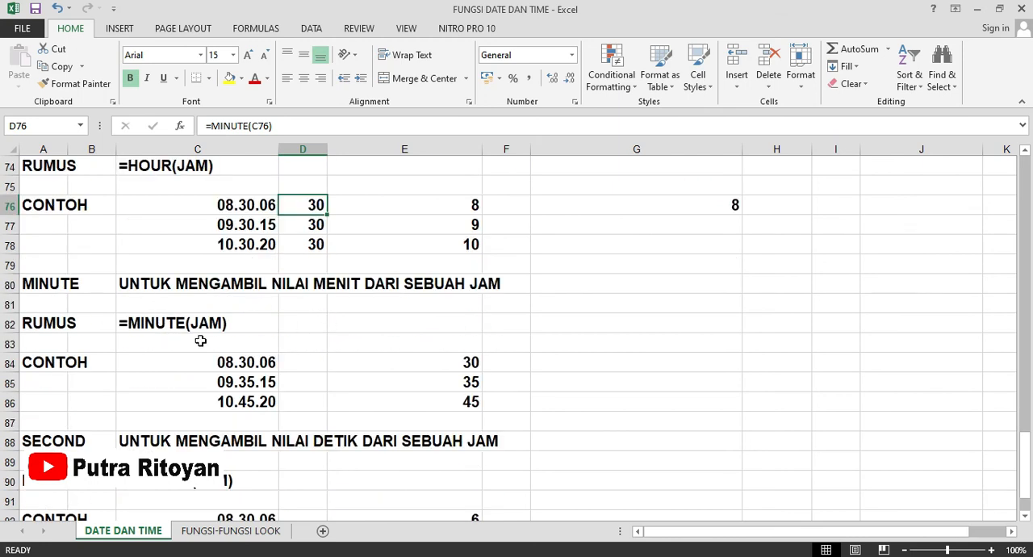
scroll(201, 339, "down", 1)
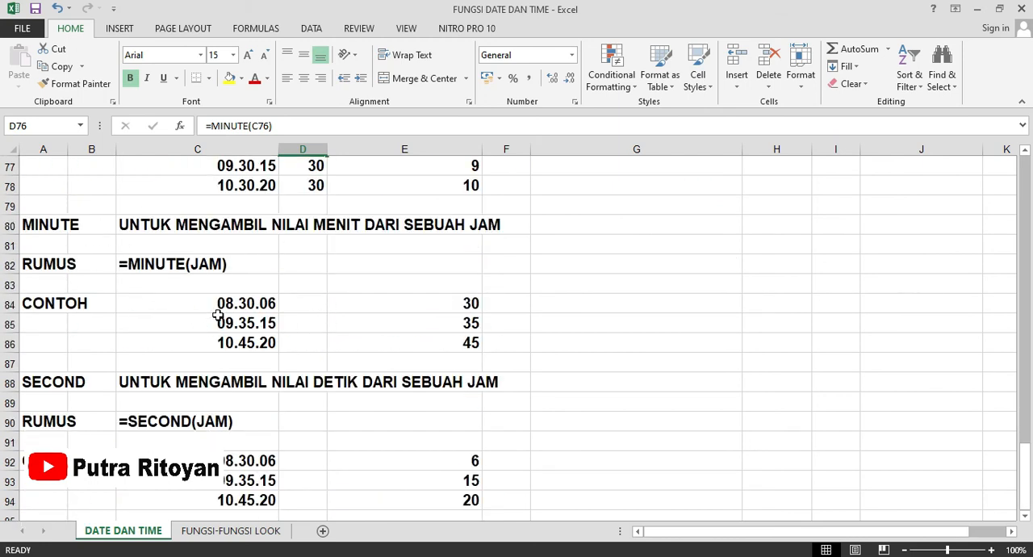
scroll(218, 315, "down", 4)
scroll(220, 315, "up", 5)
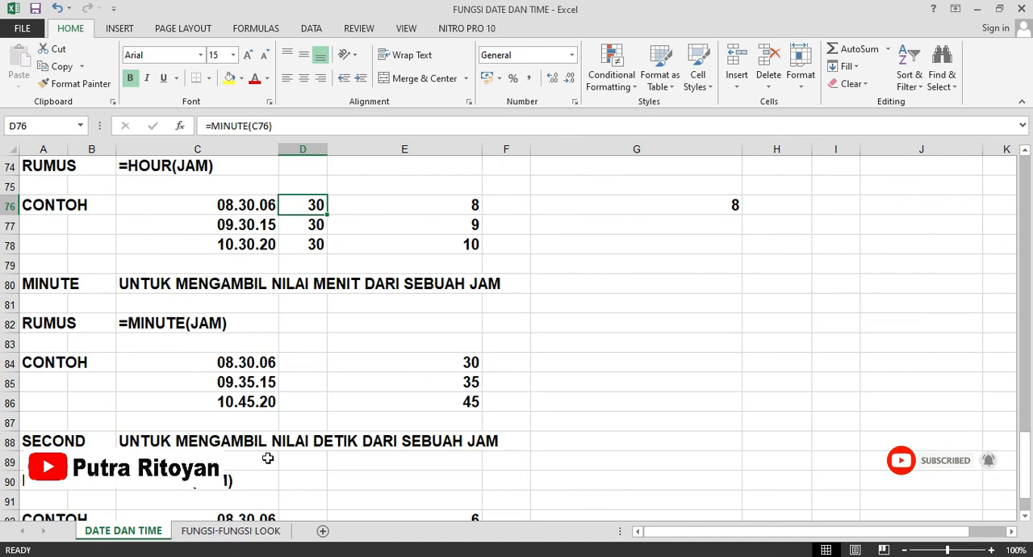
Open the FUNGSI-FUNGSI LOOK sheet and look through its VLOOKUP, HLOOKUP, CHOOSE, LEFT, RIGHT and MID examples.
left_click(219, 531)
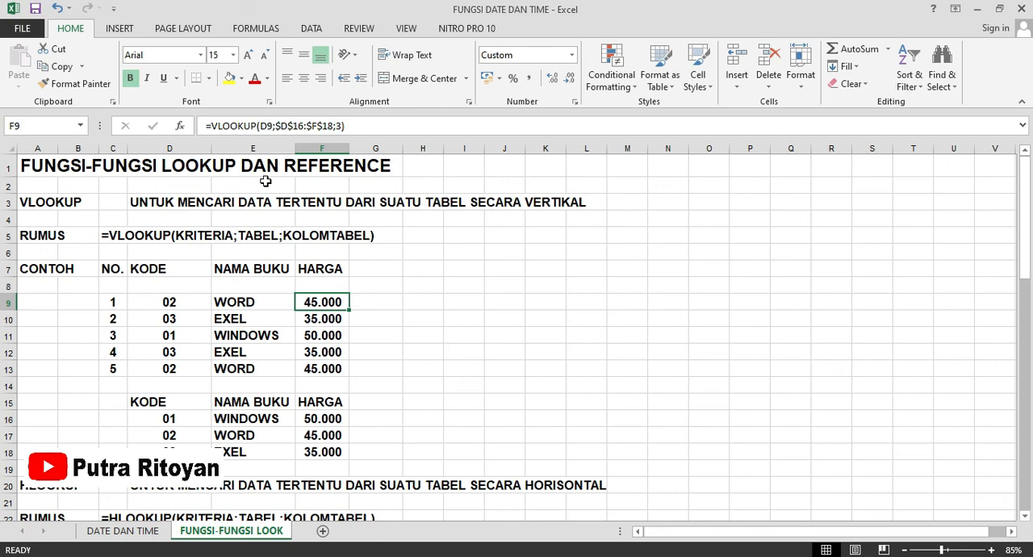
scroll(293, 290, "down", 1)
scroll(293, 290, "down", 15)
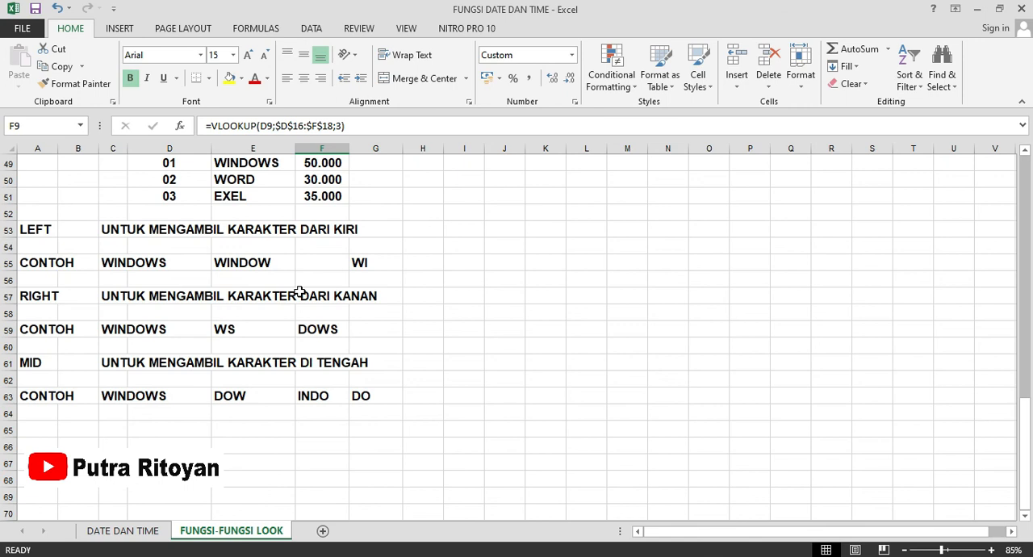
scroll(281, 326, "up", 4)
scroll(271, 314, "up", 3)
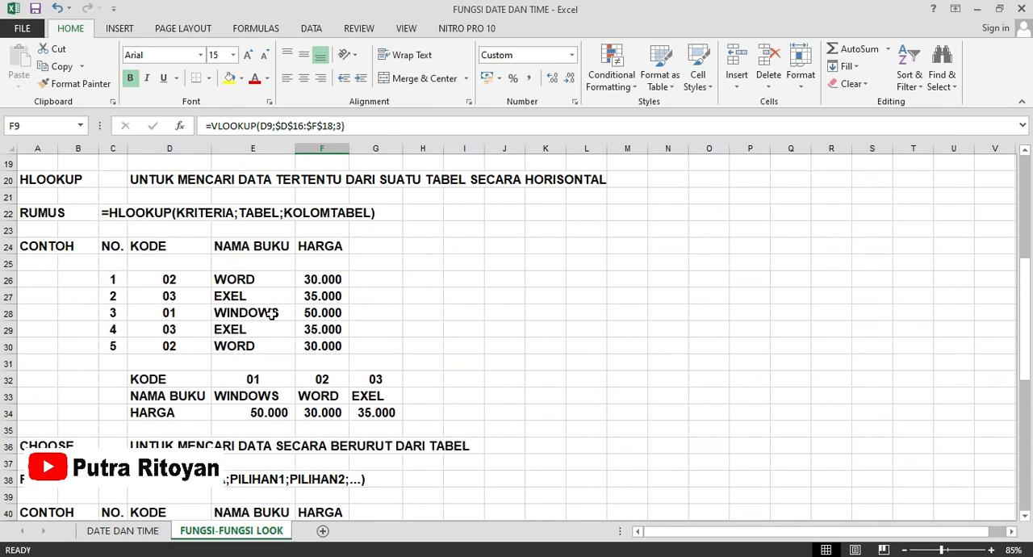